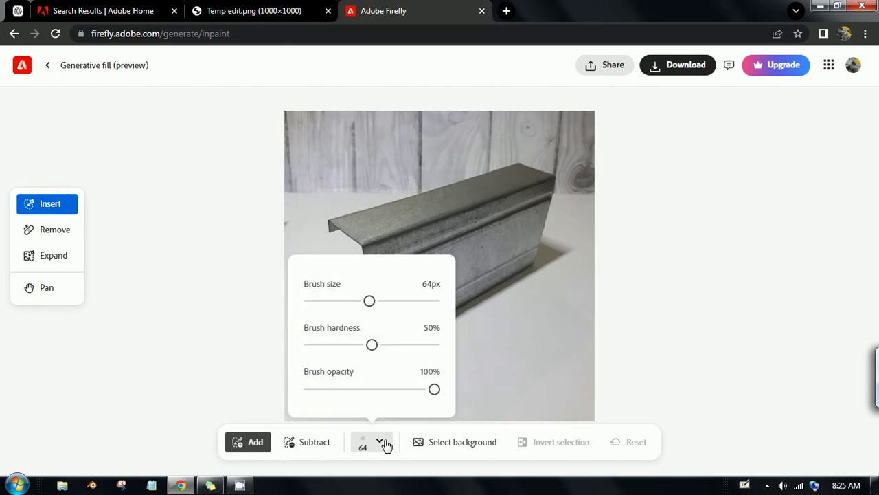
Step: Set the brush to 17px, 7% hardness and 40% opacity, and mask a strip on the beam's face
left_click_drag(371, 345, 330, 345)
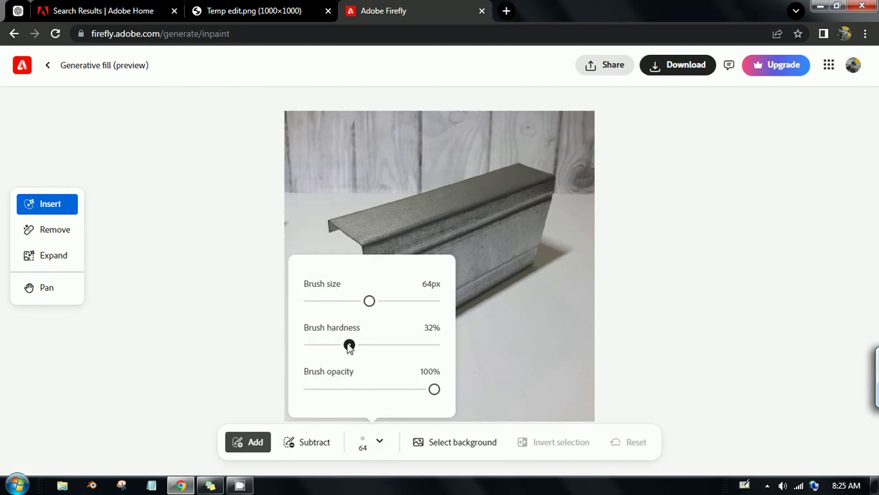
left_click_drag(370, 302, 336, 301)
left_click_drag(330, 345, 317, 346)
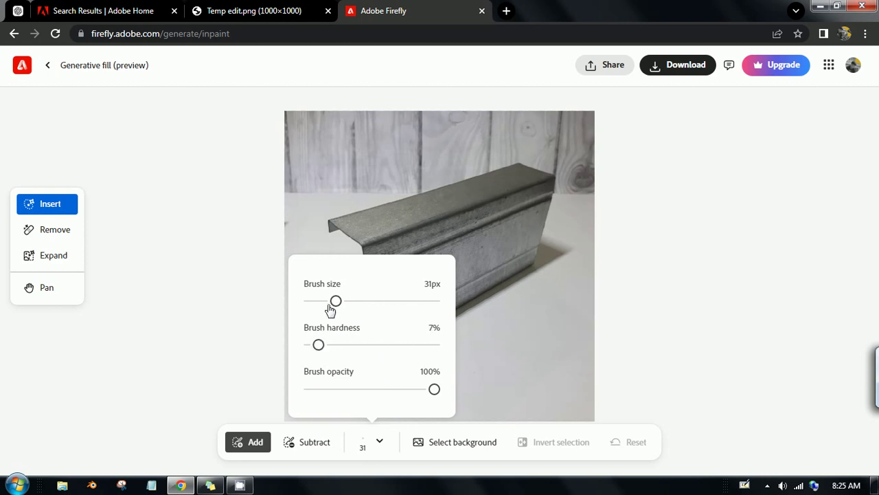
left_click_drag(336, 301, 321, 300)
left_click_drag(435, 389, 410, 389)
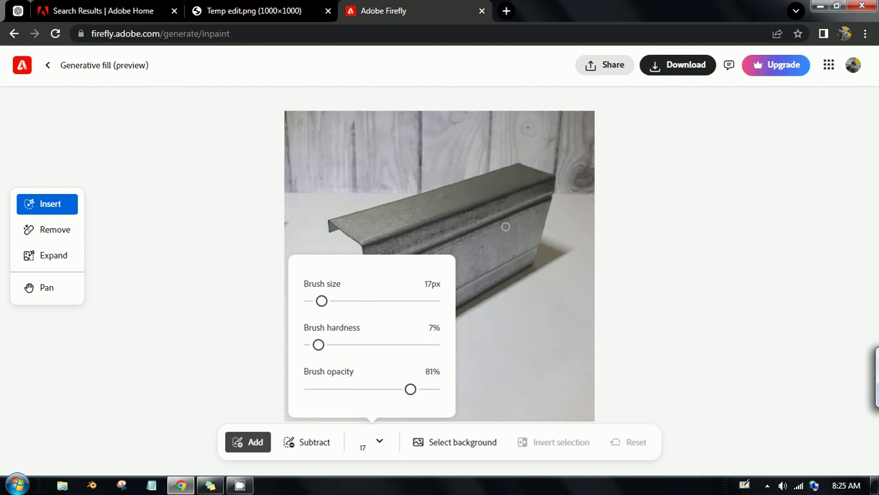
left_click_drag(505, 233, 510, 223)
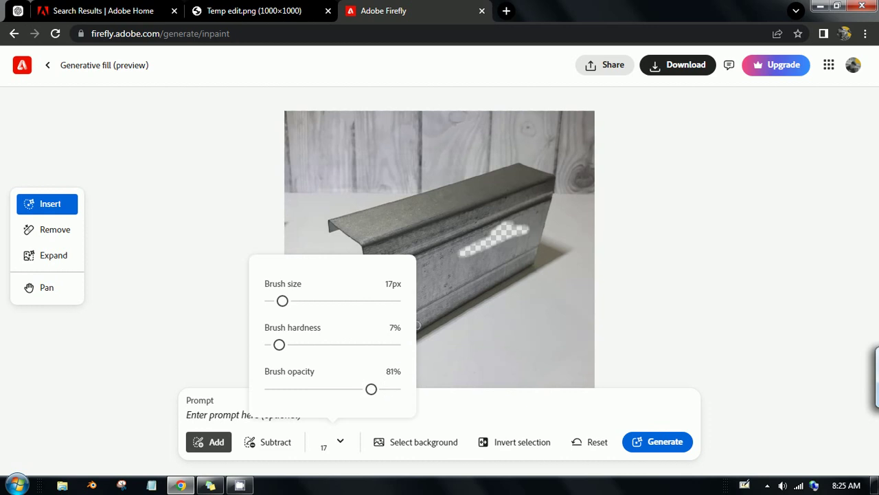
left_click_drag(370, 389, 318, 389)
Step: Extend the mask further across the beam, then Reset to clear it entirely
left_click(333, 441)
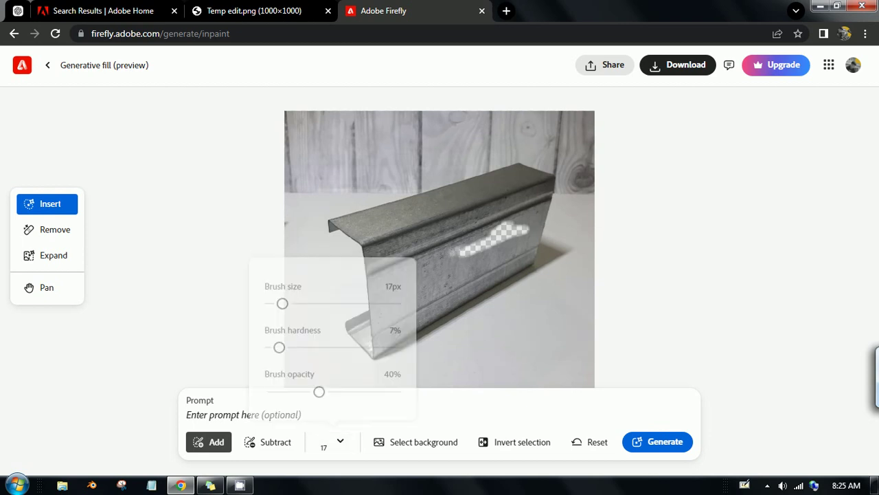
left_click_drag(431, 254, 482, 241)
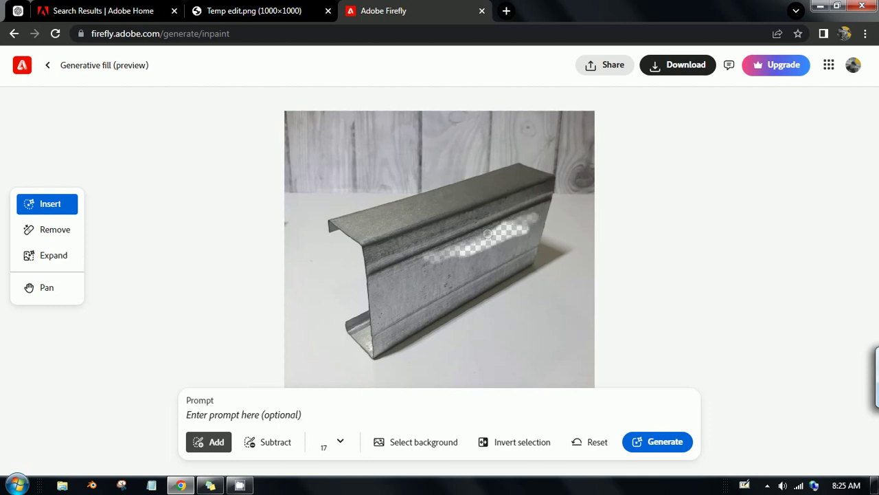
mouse_move(509, 226)
left_mouse_down()
mouse_move(375, 283)
mouse_move(385, 275)
mouse_move(380, 300)
mouse_move(377, 282)
mouse_move(380, 326)
mouse_move(385, 284)
mouse_move(399, 316)
mouse_move(492, 272)
left_mouse_up()
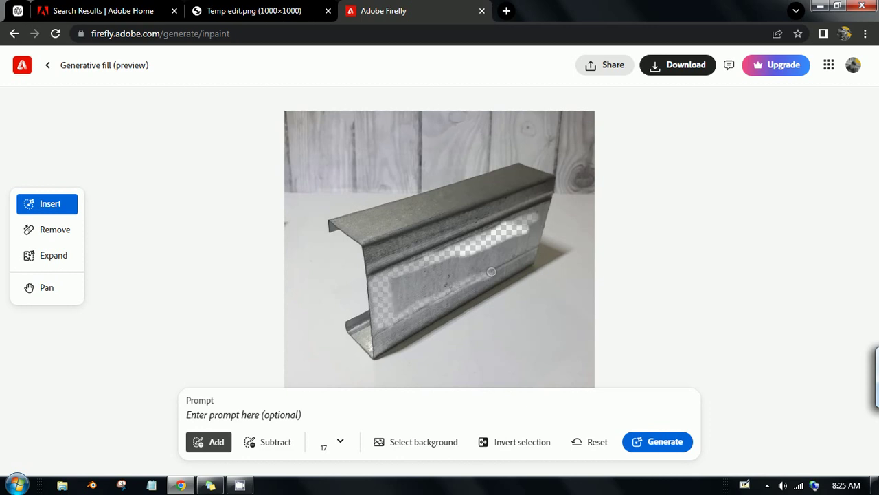
left_click(580, 445)
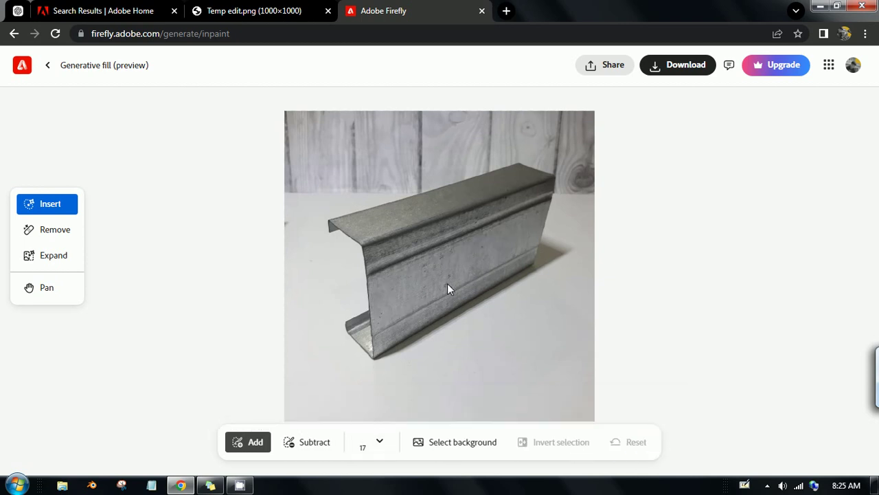
Step: Paint the mask from the upper face down and left across the C-channel's front face
mouse_move(540, 211)
left_mouse_down()
mouse_move(479, 247)
mouse_move(534, 224)
mouse_move(474, 260)
mouse_move(526, 242)
mouse_move(513, 248)
left_mouse_up()
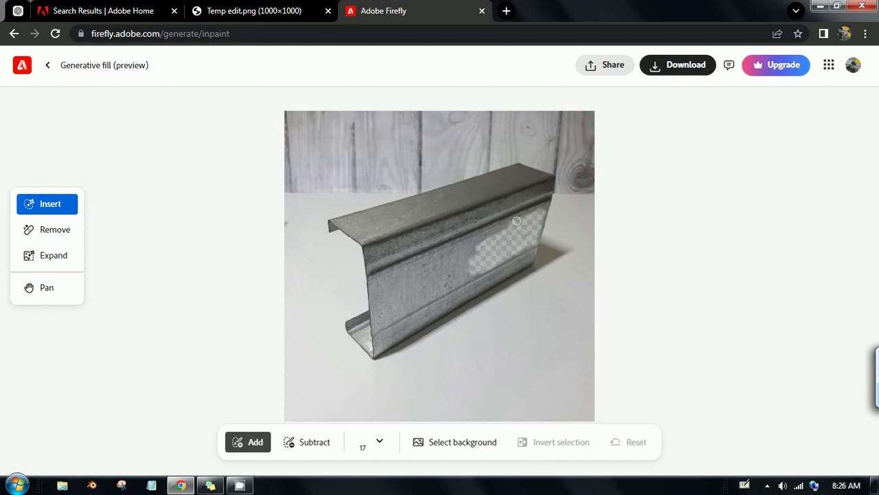
mouse_move(516, 221)
left_mouse_down()
mouse_move(424, 281)
mouse_move(478, 268)
left_mouse_up()
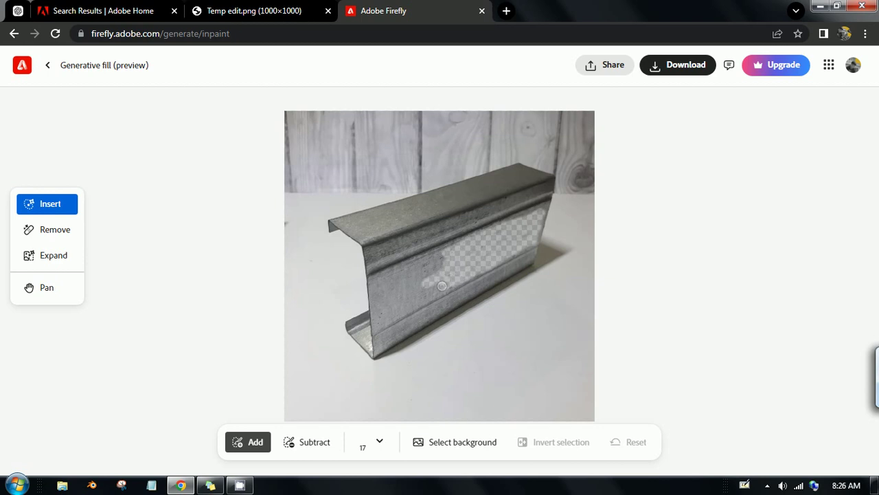
mouse_move(443, 284)
left_mouse_down()
mouse_move(413, 298)
mouse_move(444, 290)
left_mouse_up()
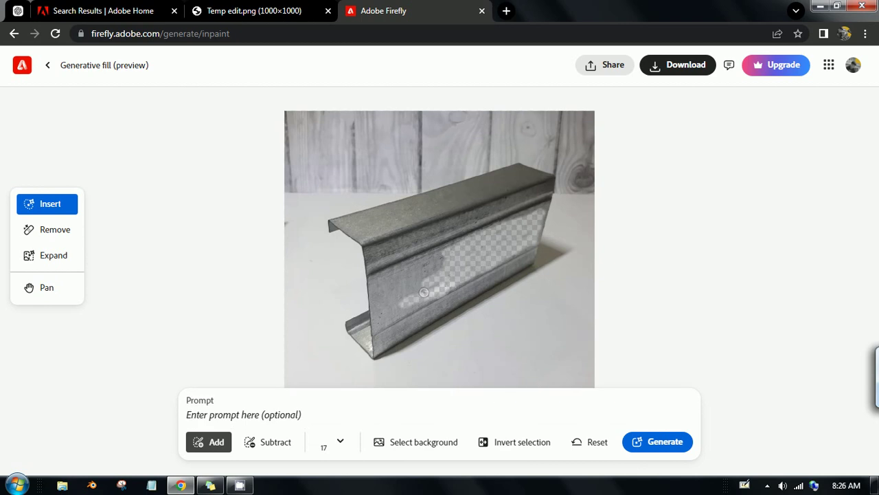
mouse_move(401, 309)
left_mouse_down()
mouse_move(434, 296)
mouse_move(412, 298)
mouse_move(443, 283)
mouse_move(411, 296)
mouse_move(442, 269)
mouse_move(411, 285)
mouse_move(454, 265)
mouse_move(420, 274)
mouse_move(451, 254)
mouse_move(416, 268)
mouse_move(447, 254)
mouse_move(416, 265)
mouse_move(461, 247)
mouse_move(379, 276)
mouse_move(413, 275)
mouse_move(378, 285)
mouse_move(404, 281)
mouse_move(379, 302)
mouse_move(412, 291)
mouse_move(379, 312)
mouse_move(394, 308)
left_mouse_up()
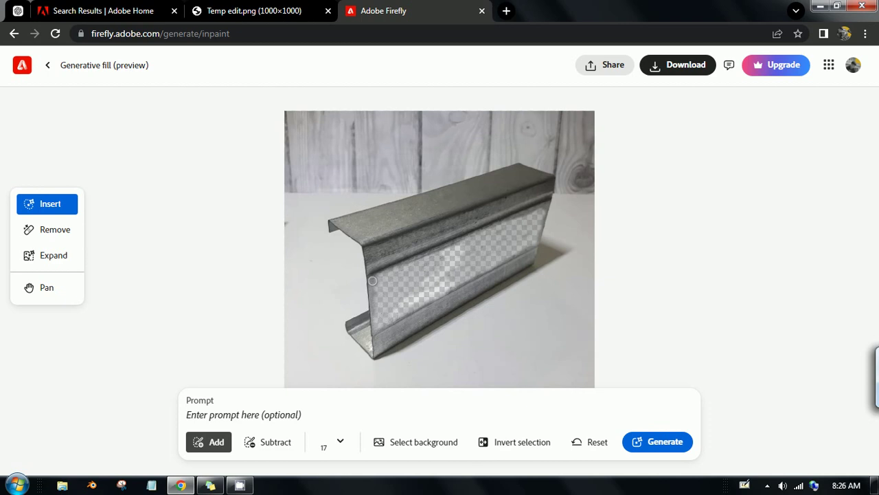
left_click_drag(374, 281, 374, 316)
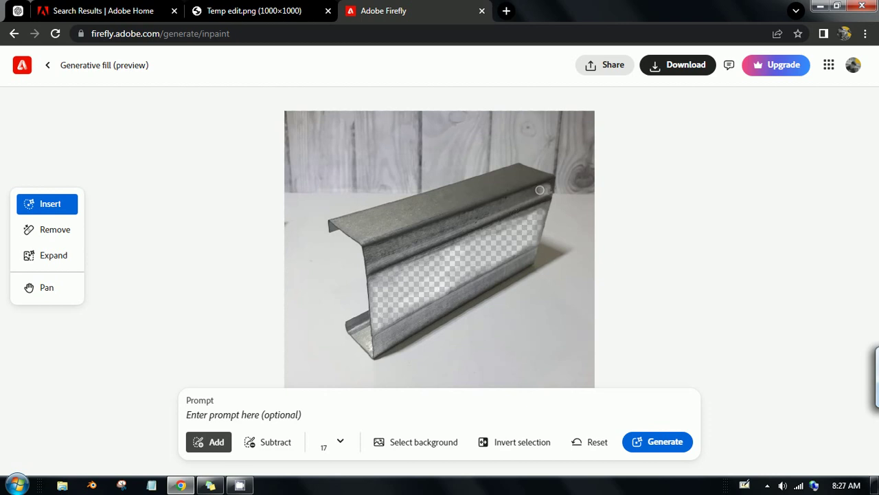
Step: Mask along the beam's top edge, extending it leftward and down the beam
left_click_drag(533, 196, 505, 201)
left_click_drag(533, 190, 441, 227)
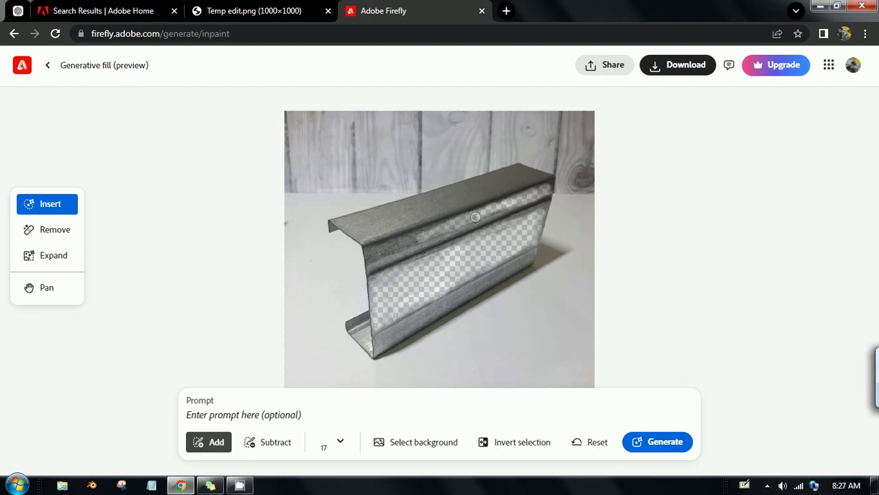
mouse_move(473, 215)
left_mouse_down()
mouse_move(398, 244)
mouse_move(438, 230)
left_mouse_up()
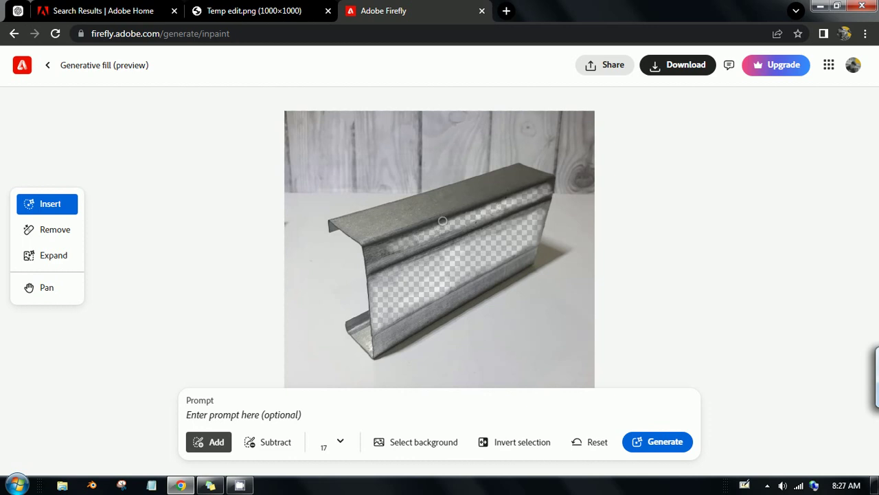
mouse_move(446, 225)
left_mouse_down()
mouse_move(378, 251)
mouse_move(387, 246)
left_mouse_up()
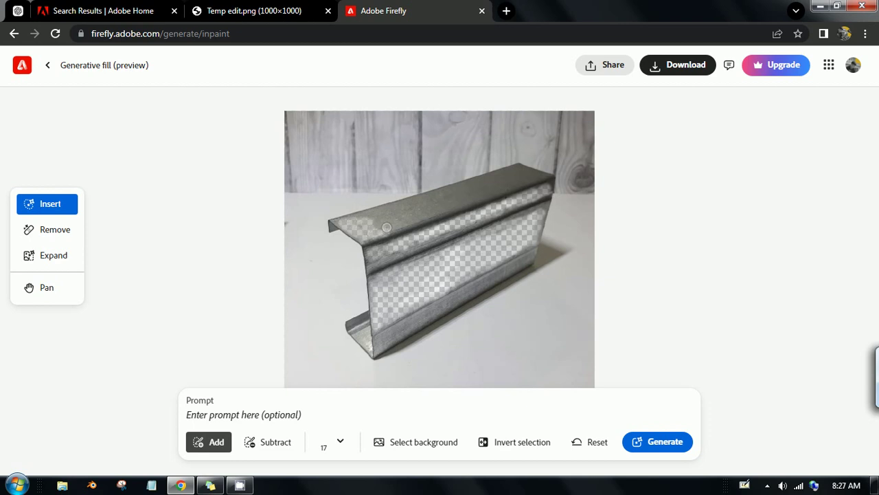
Step: Mask the top flange from its left part rightward, plus the beam's lower part
mouse_move(360, 218)
left_mouse_down()
mouse_move(342, 225)
mouse_move(415, 213)
left_mouse_up()
left_click_drag(392, 212, 389, 218)
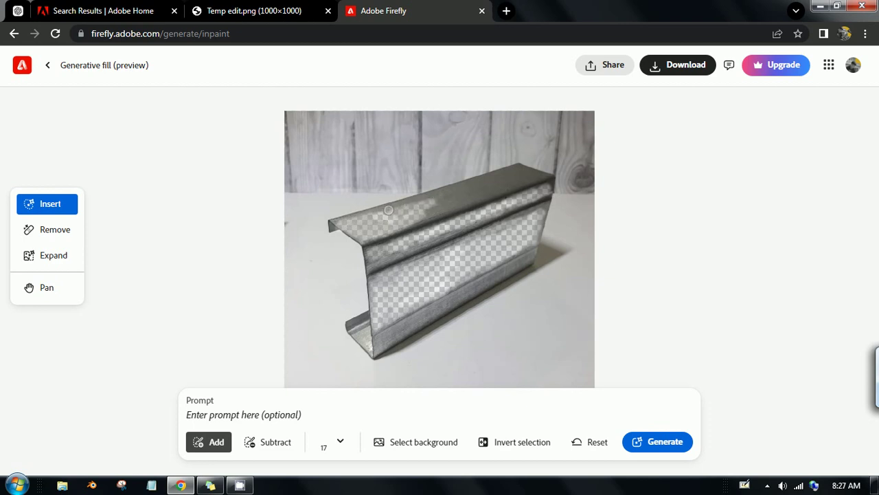
mouse_move(398, 215)
left_mouse_down()
mouse_move(492, 195)
mouse_move(409, 214)
mouse_move(440, 194)
mouse_move(397, 208)
mouse_move(542, 176)
mouse_move(481, 177)
mouse_move(453, 187)
mouse_move(519, 176)
mouse_move(465, 195)
mouse_move(522, 177)
mouse_move(494, 189)
mouse_move(506, 176)
mouse_move(475, 184)
mouse_move(499, 180)
mouse_move(365, 226)
mouse_move(382, 217)
mouse_move(374, 229)
left_mouse_up()
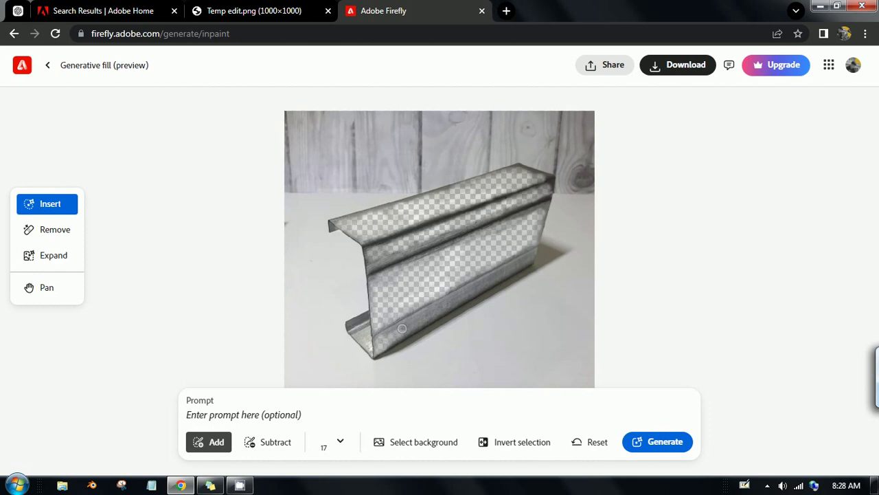
left_click_drag(414, 324, 391, 339)
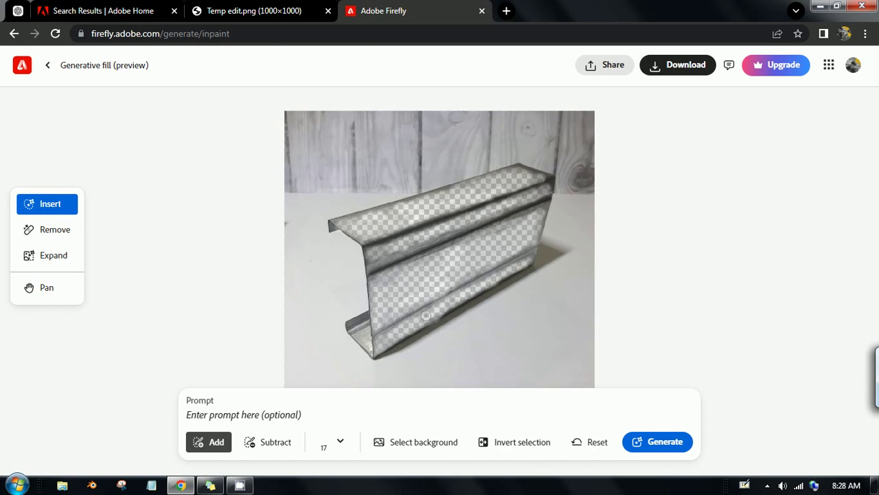
Step: Paste the prepared prompt into the Prompt field and copy the word 'surface'
right_click(390, 412)
left_click(436, 313)
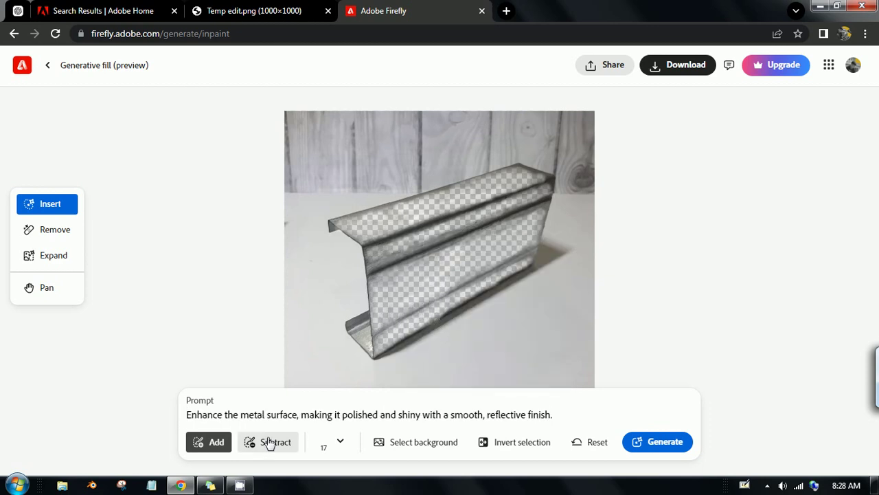
left_click_drag(300, 417, 153, 416)
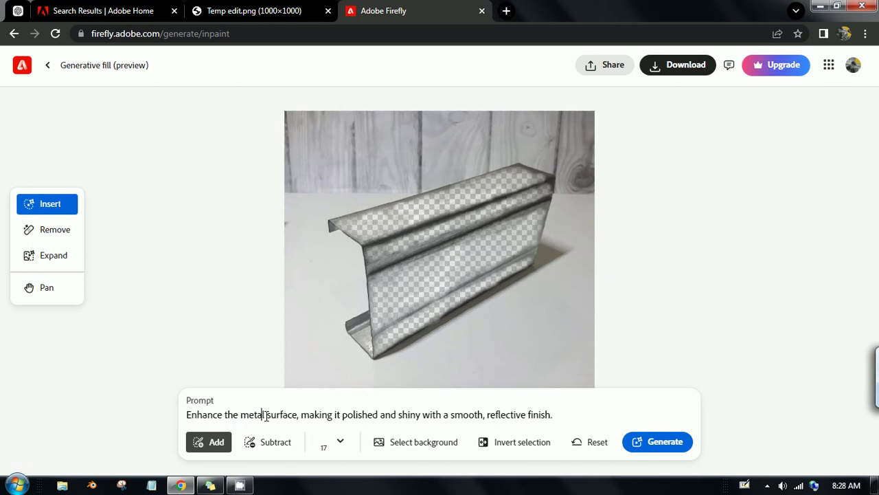
left_click_drag(265, 415, 294, 415)
right_click(297, 417)
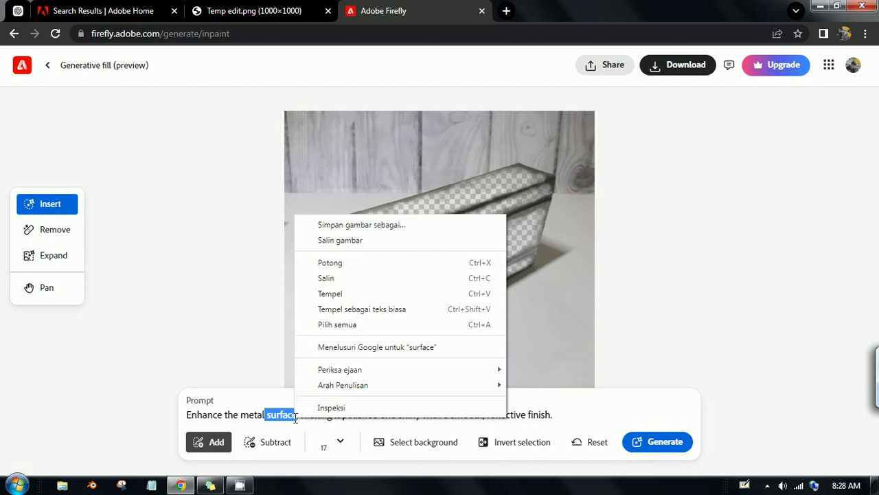
left_click(320, 278)
Step: Delete the opening phrase, insert 'surface' after 'polished' and 'finish', and copy the whole prompt
left_click_drag(301, 417, 183, 415)
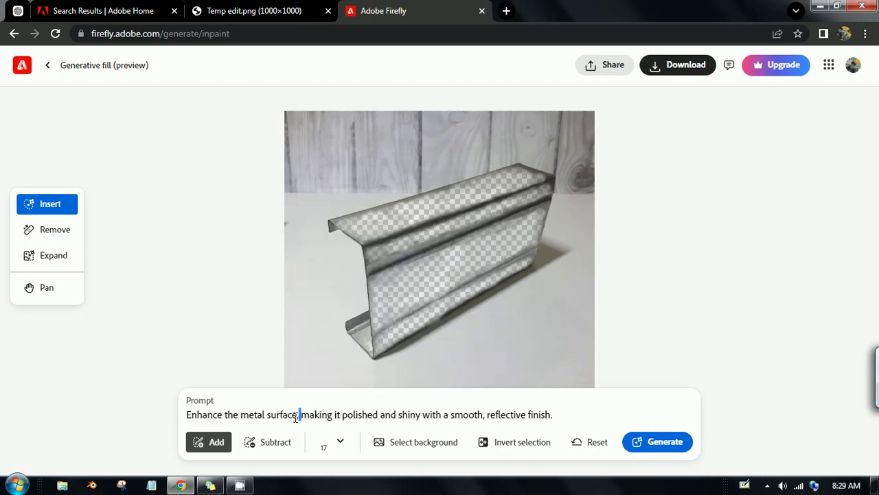
key("BackSpace")
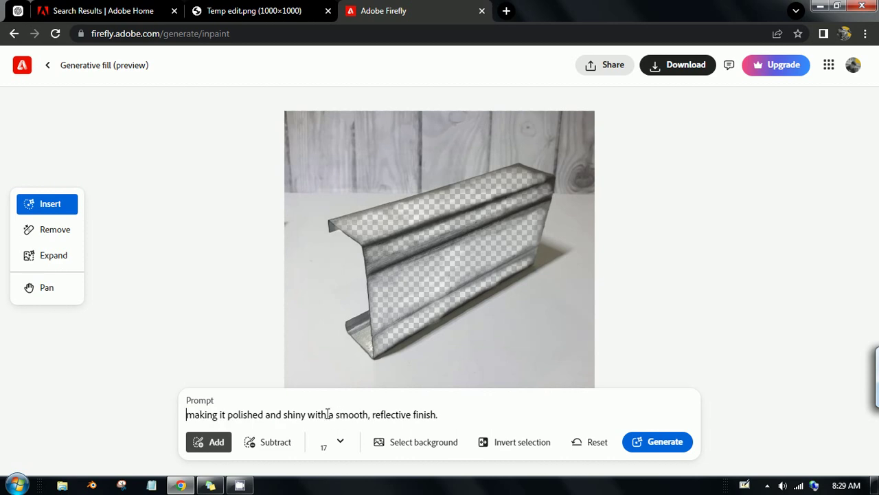
right_click(266, 414)
left_click(309, 314)
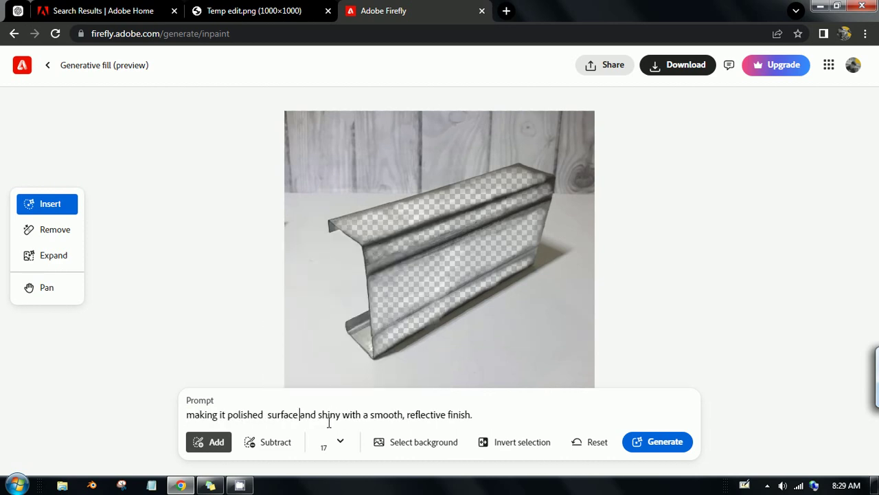
right_click(471, 415)
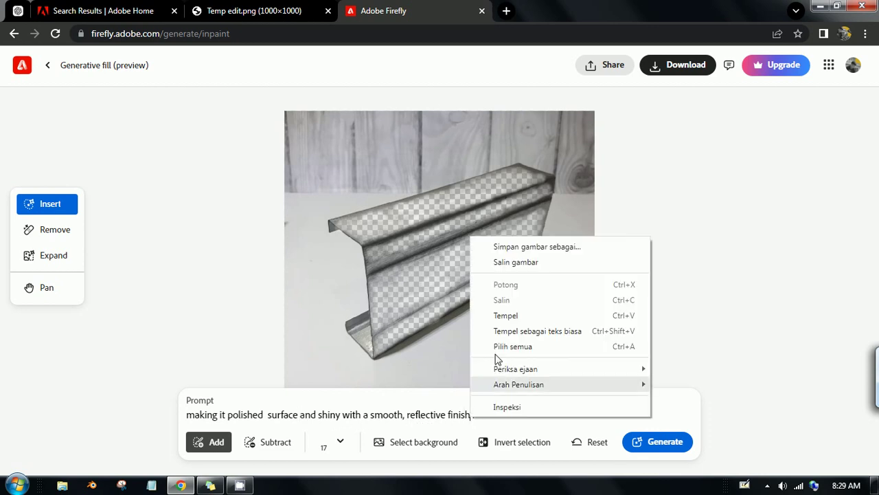
left_click(506, 314)
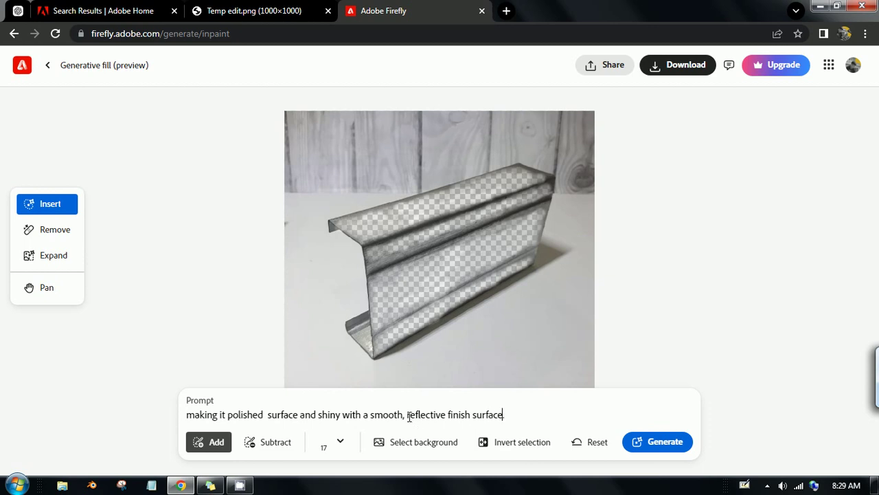
left_click_drag(509, 414, 187, 415)
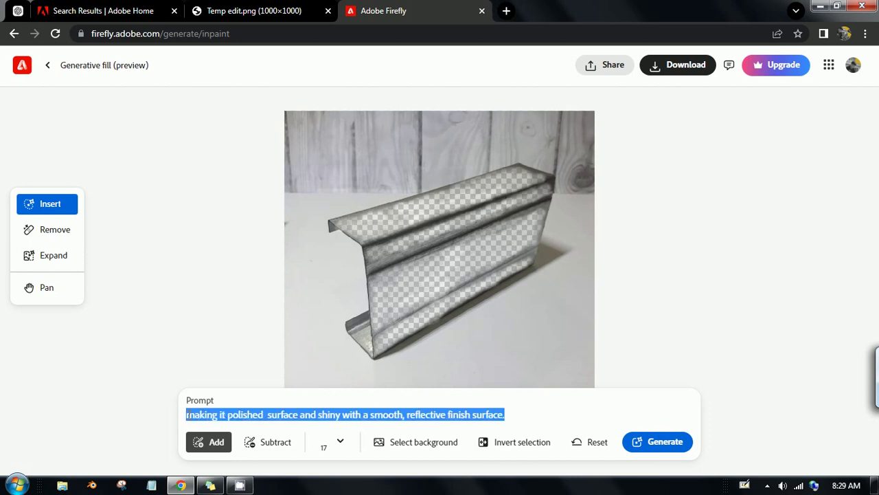
right_click(208, 419)
left_click(237, 261)
Step: Generate fills for the masked beam and compare the second and third variations
left_click(672, 445)
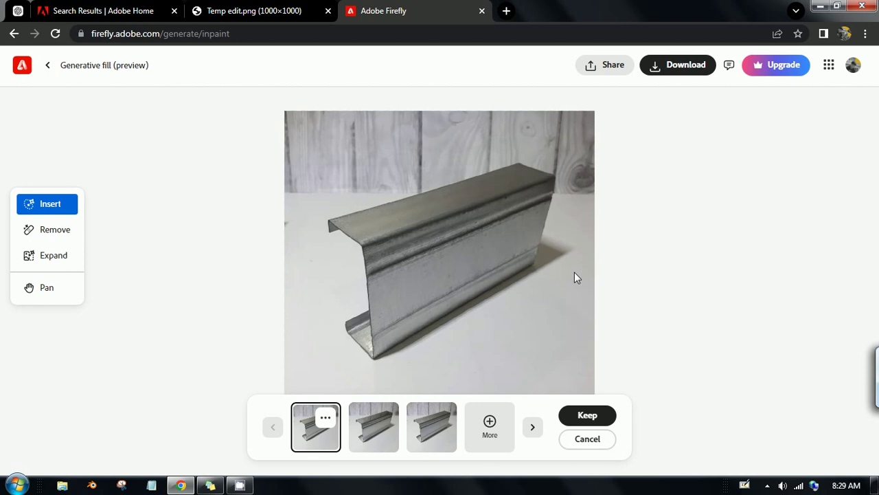
left_click(381, 423)
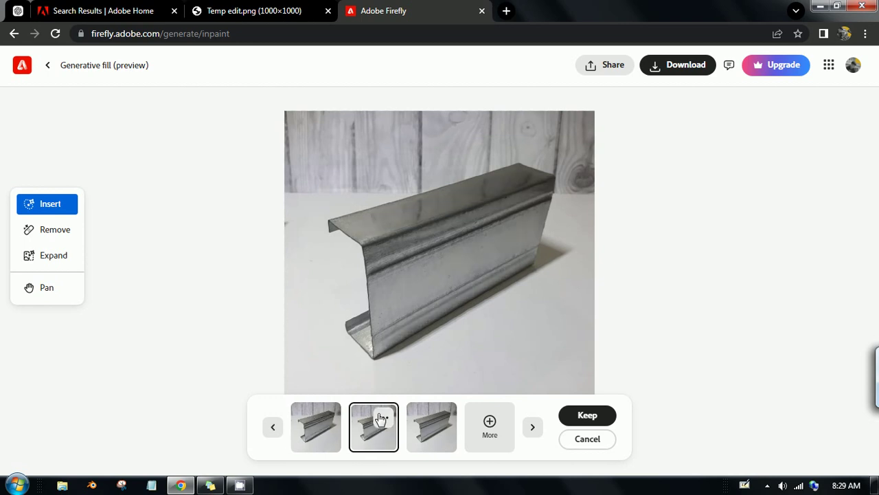
left_click(441, 427)
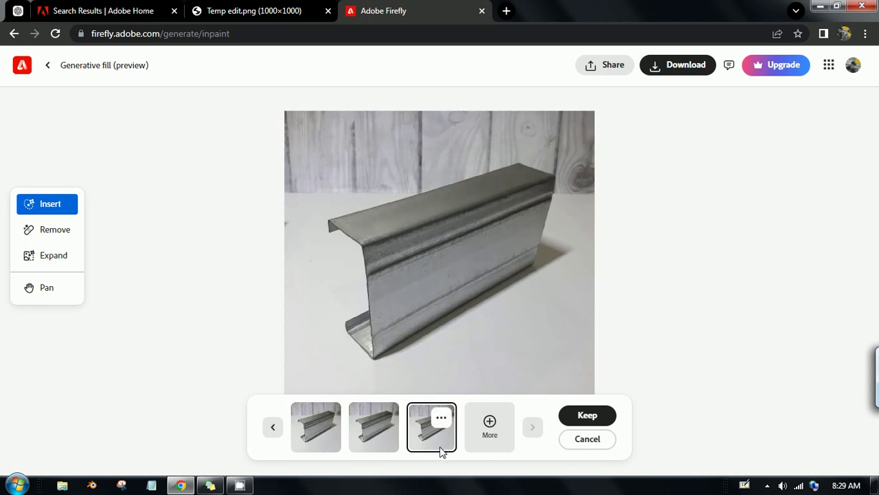
left_click(386, 434)
left_click(433, 438)
Step: Generate more variations and cycle through all three to compare them
left_click(489, 425)
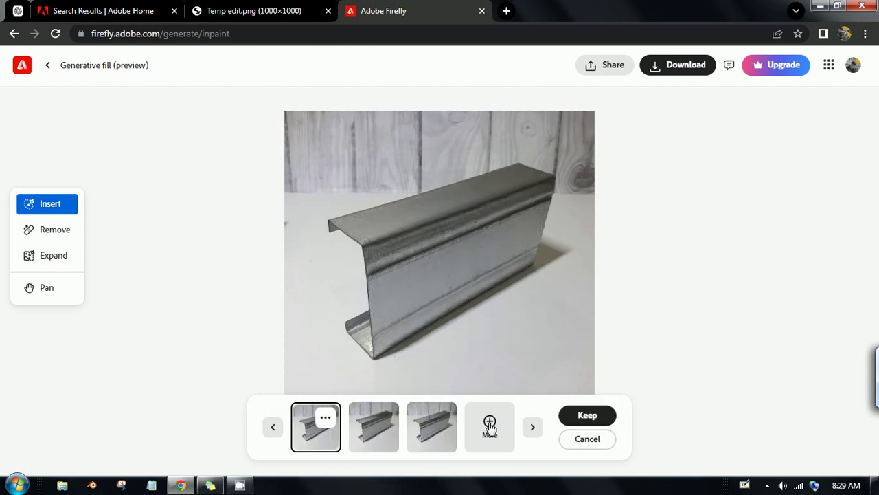
left_click(385, 441)
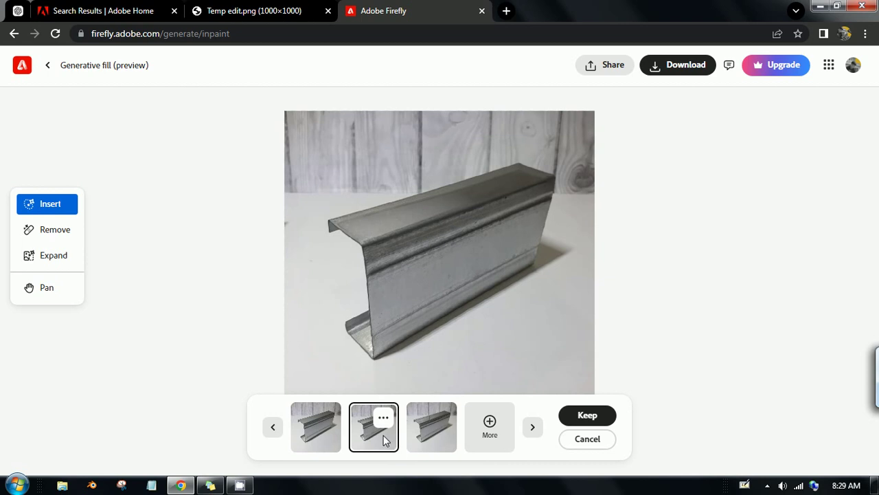
left_click(322, 443)
left_click(431, 441)
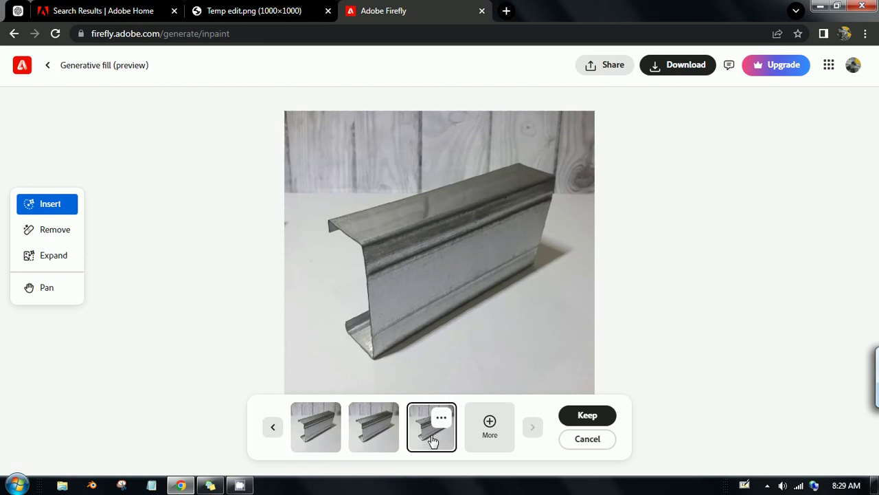
left_click(373, 438)
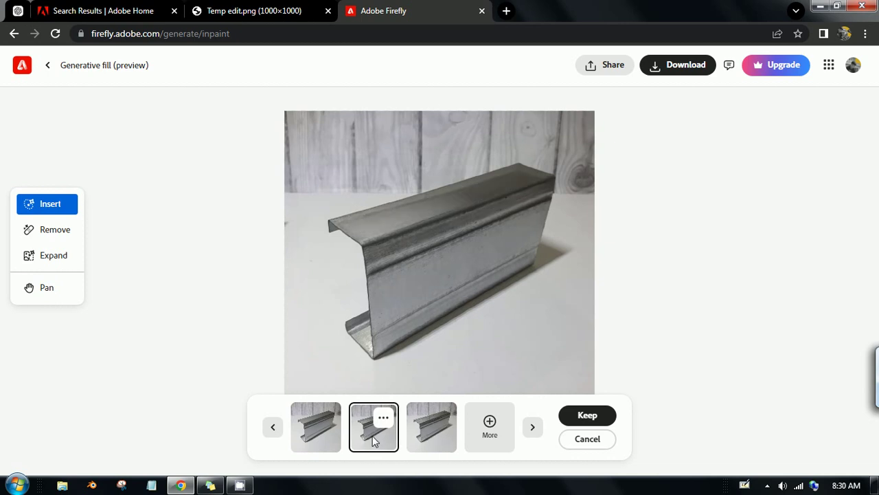
left_click(421, 438)
left_click(336, 438)
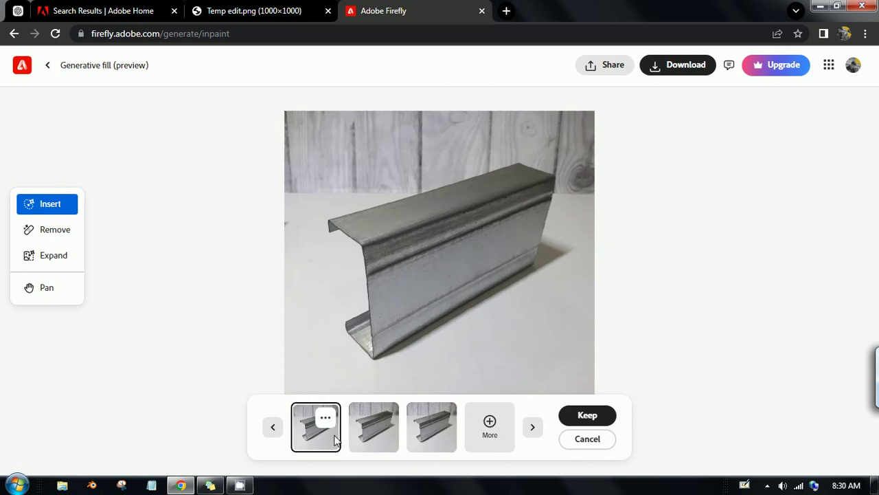
left_click(274, 428)
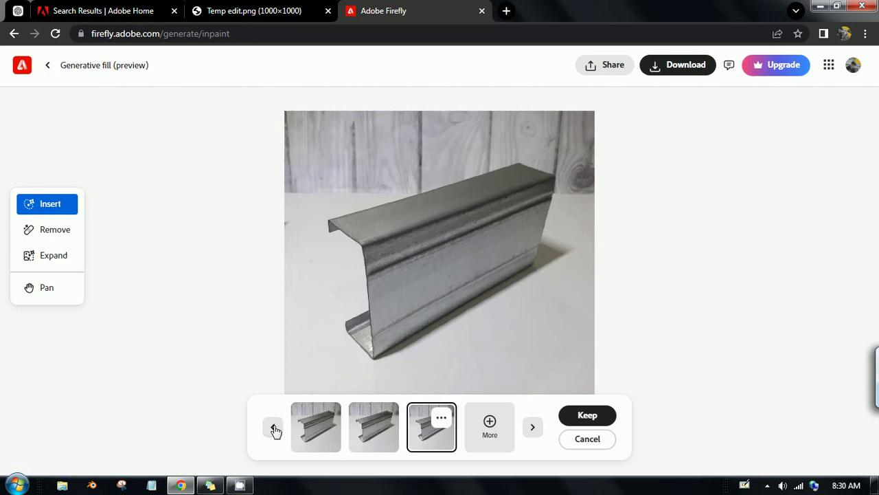
left_click(273, 428)
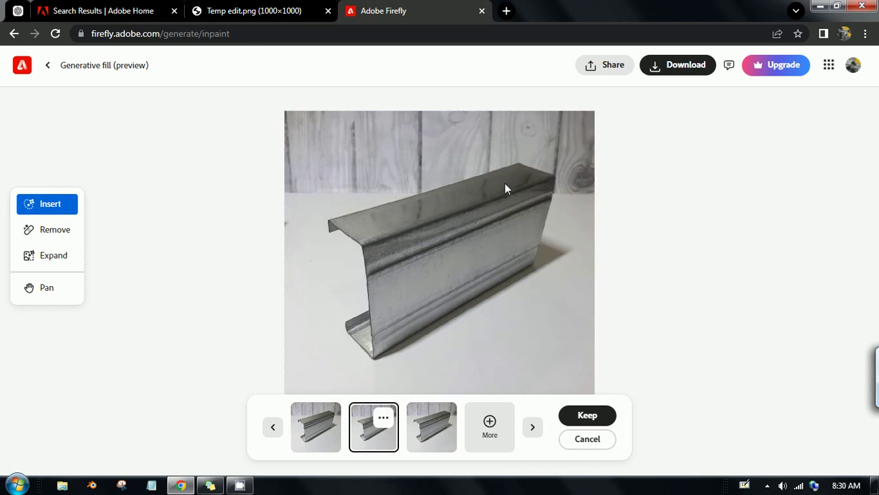
left_click(300, 429)
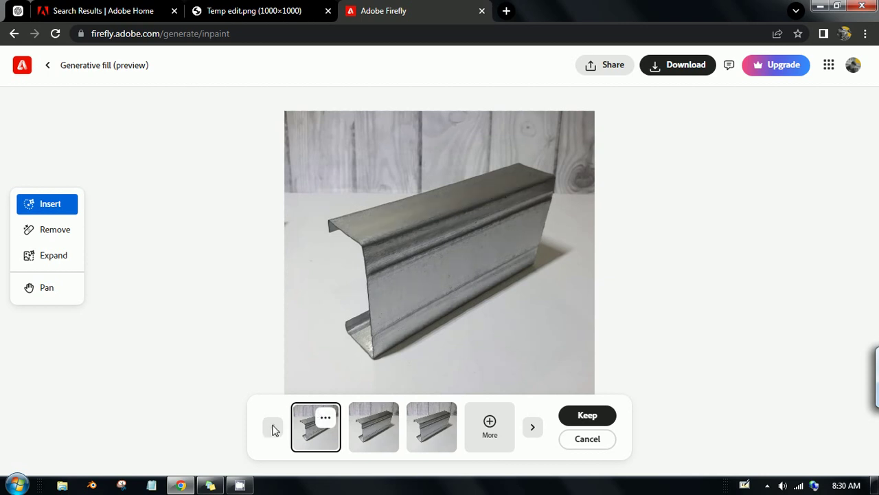
left_click(371, 429)
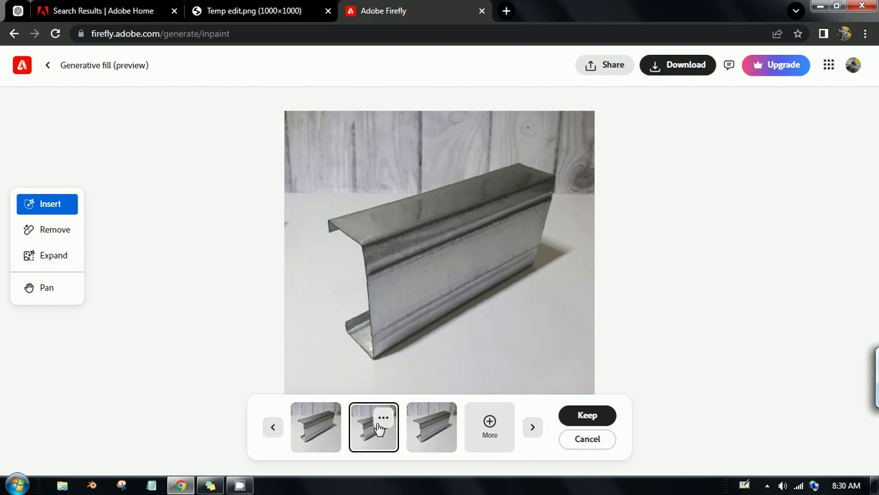
left_click(435, 424)
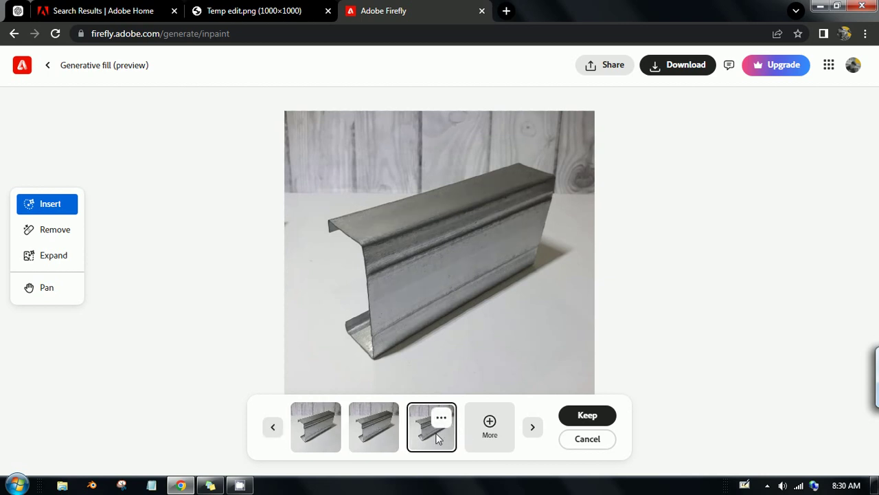
left_click(532, 427)
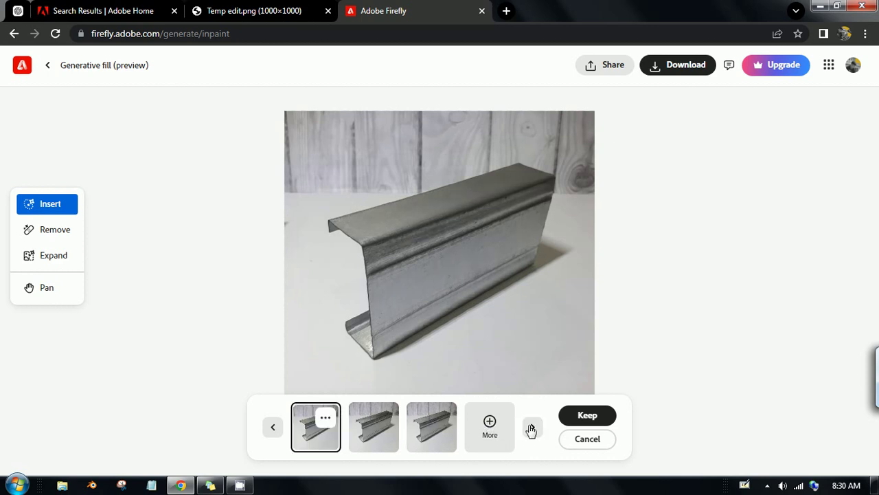
left_click(376, 433)
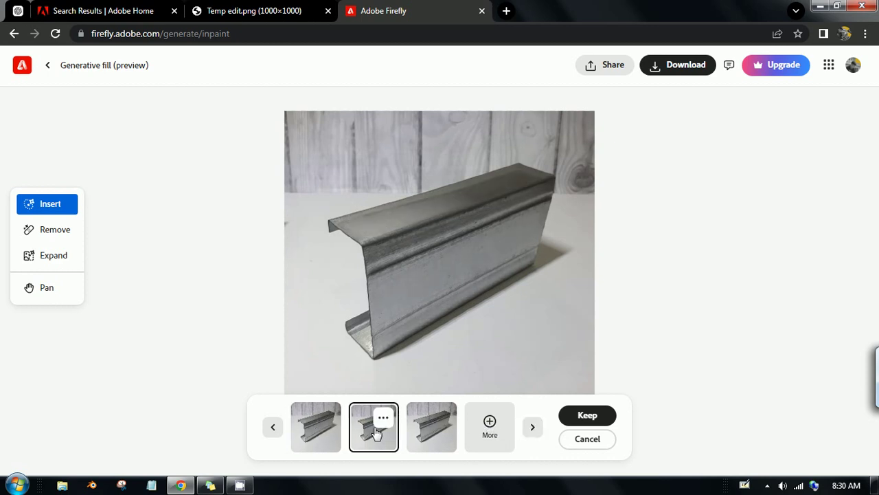
left_click(423, 438)
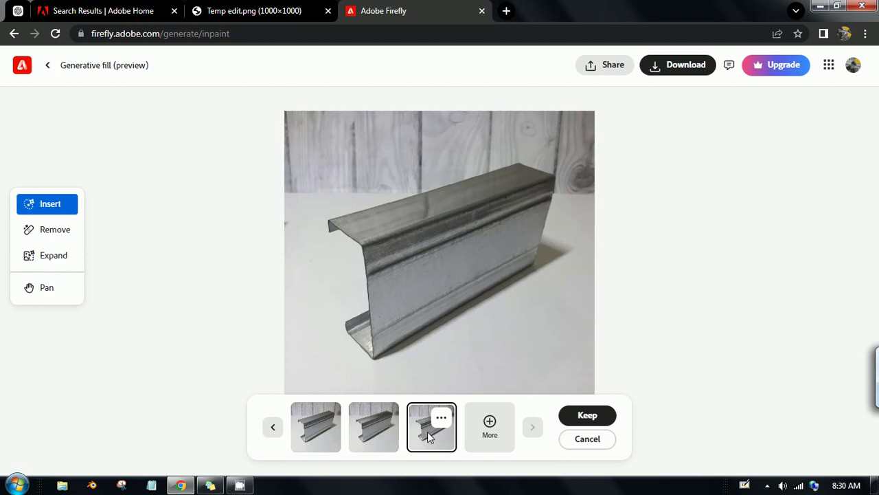
Step: Generate another set, compare the results, and select the third variation
left_click(489, 431)
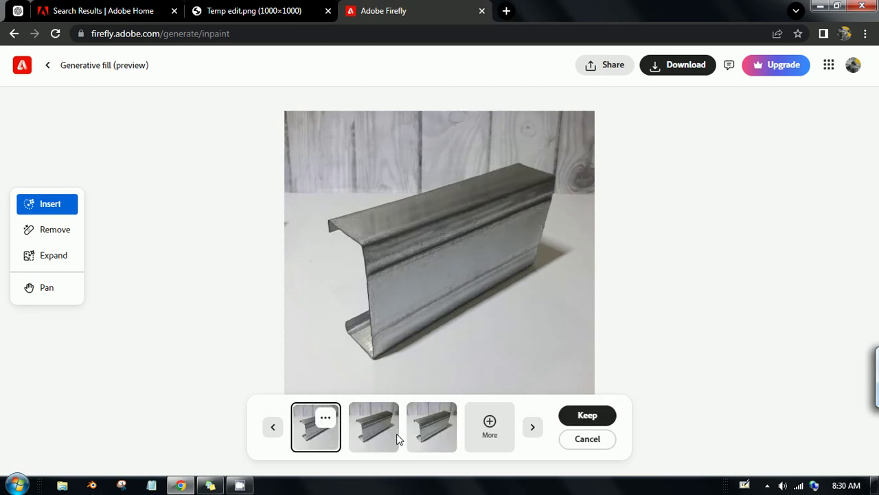
left_click(380, 438)
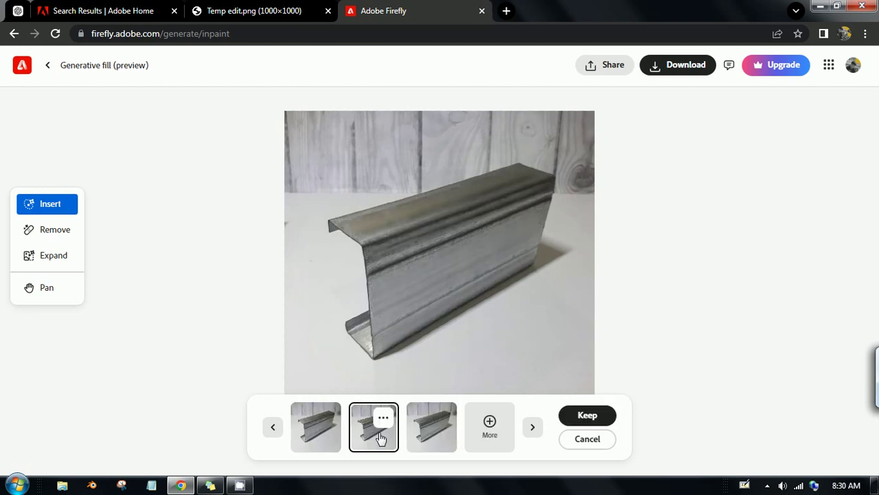
left_click(429, 438)
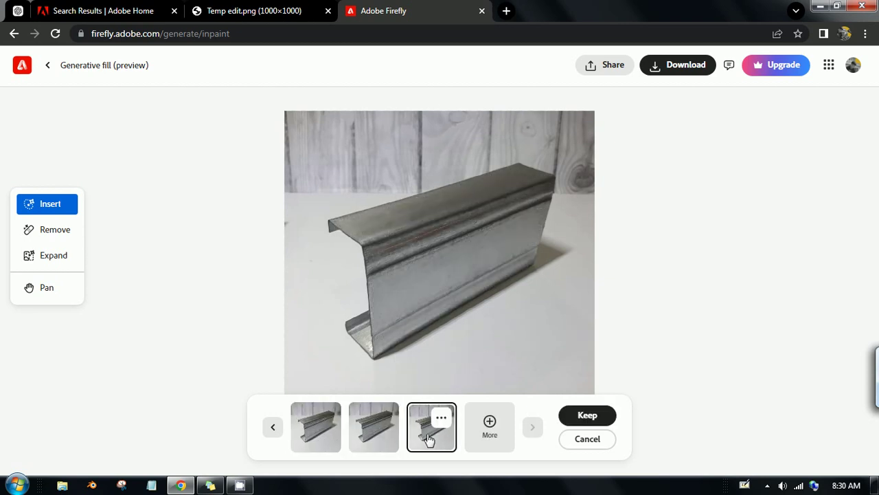
left_click(369, 440)
left_click(318, 432)
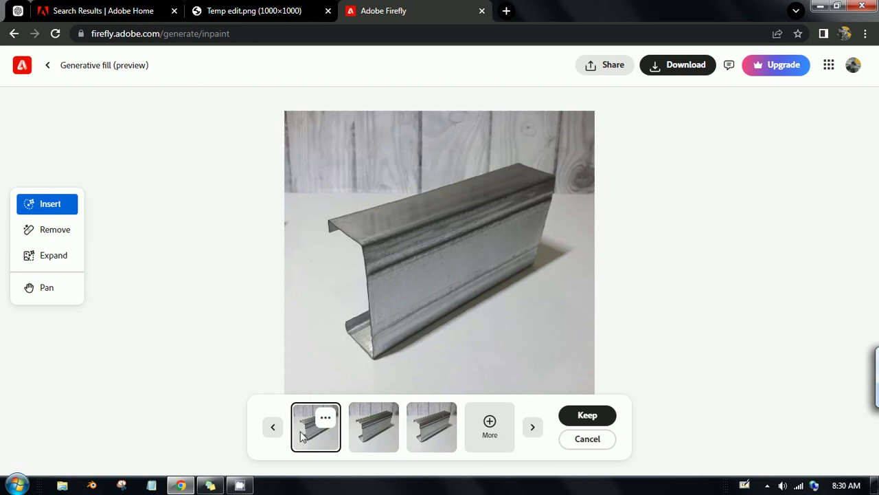
left_click(272, 427)
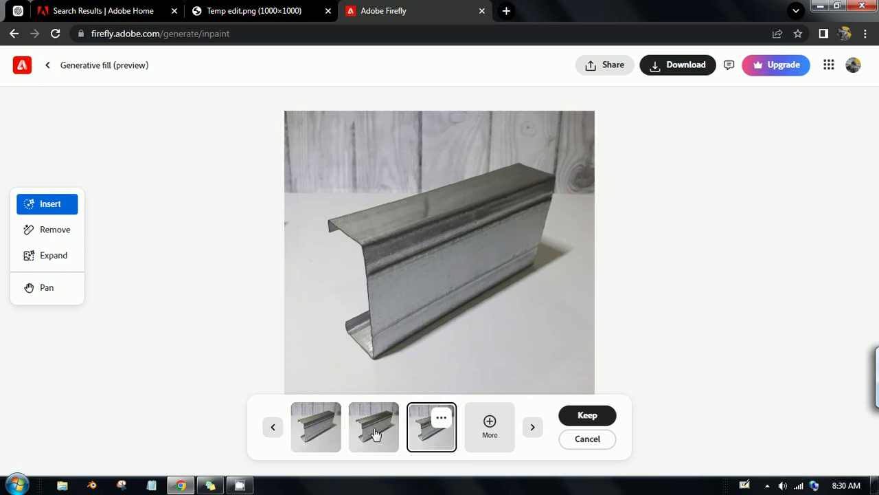
left_click(532, 427)
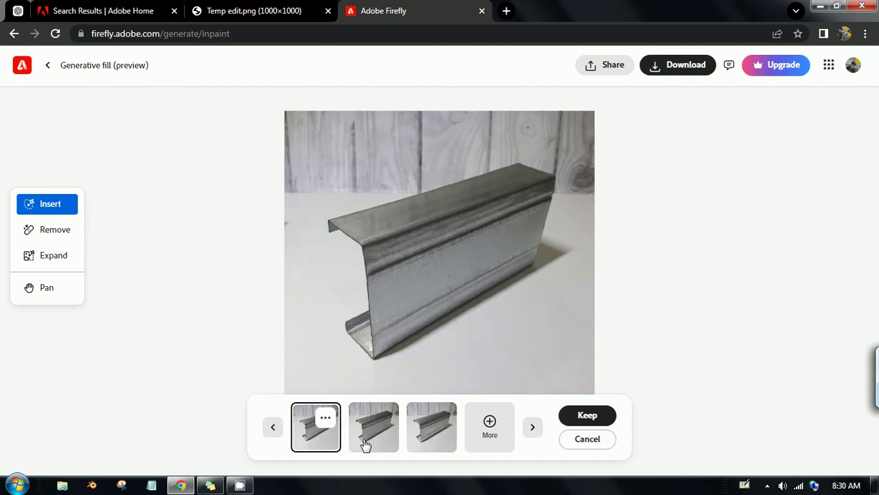
left_click(275, 427)
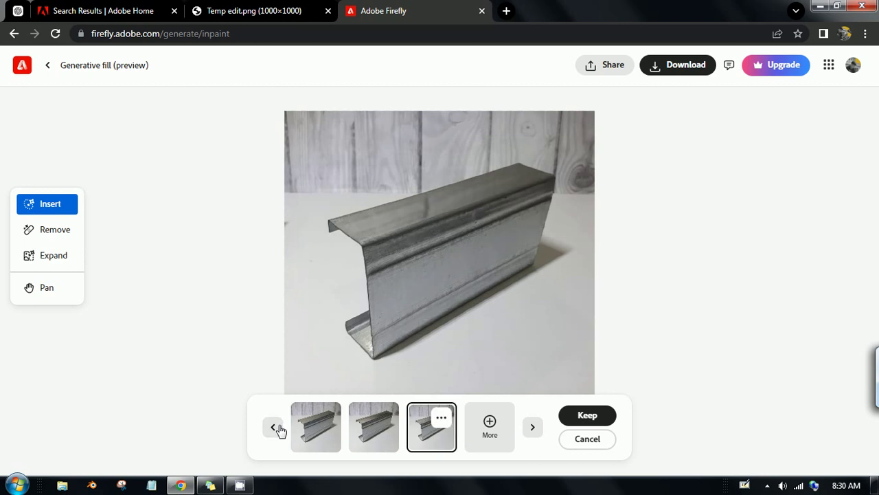
Step: Keep the third variation, then clear a false-start mask on the channel
left_click(585, 416)
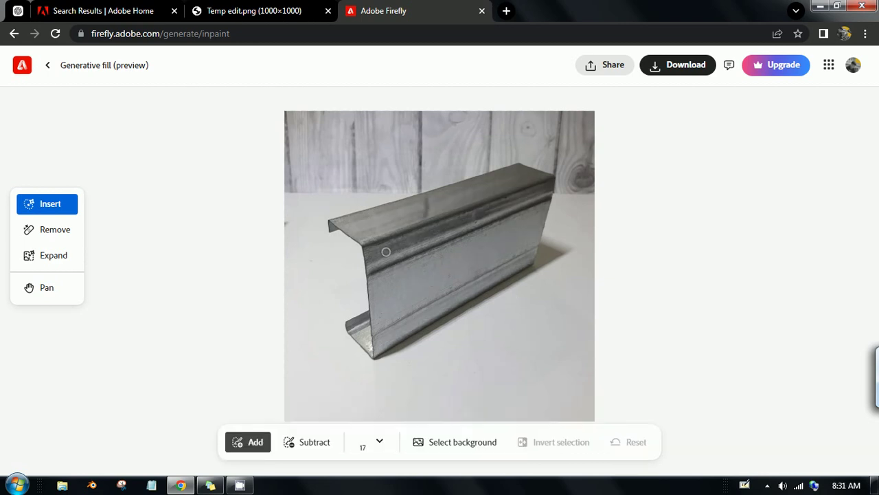
mouse_move(379, 251)
left_mouse_down()
mouse_move(389, 268)
mouse_move(442, 229)
left_mouse_up()
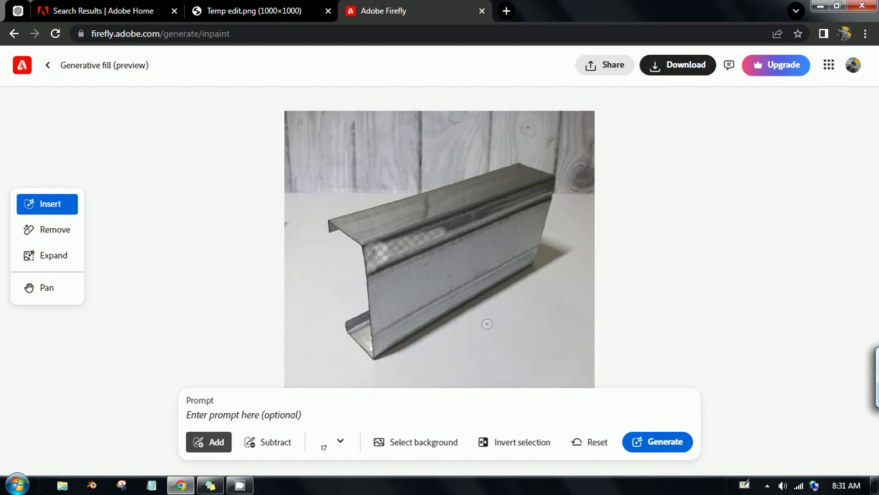
left_click(592, 442)
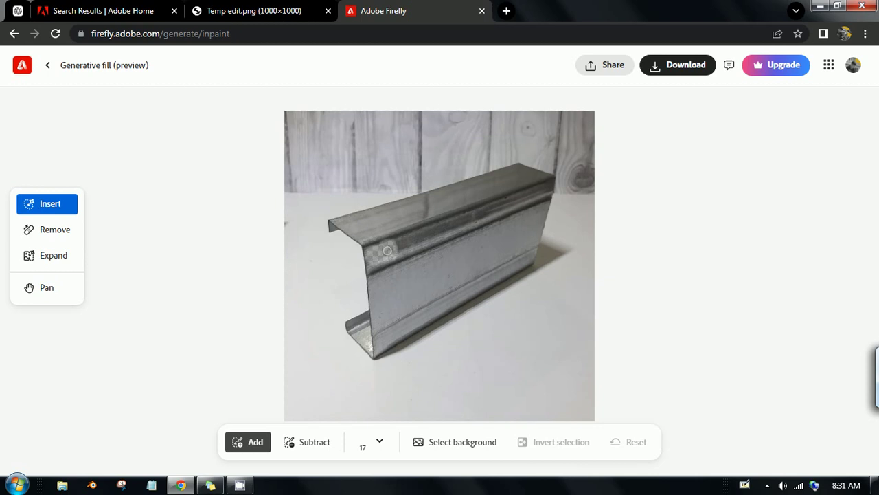
Step: Paint a mask strip along the channel's upper front edge to its right end
left_click_drag(399, 241, 397, 254)
left_click_drag(384, 256, 419, 242)
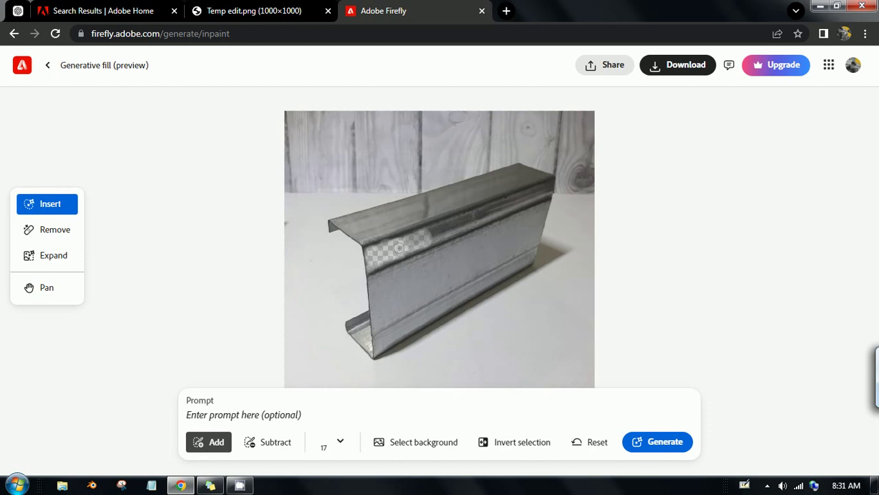
left_click_drag(397, 244, 443, 234)
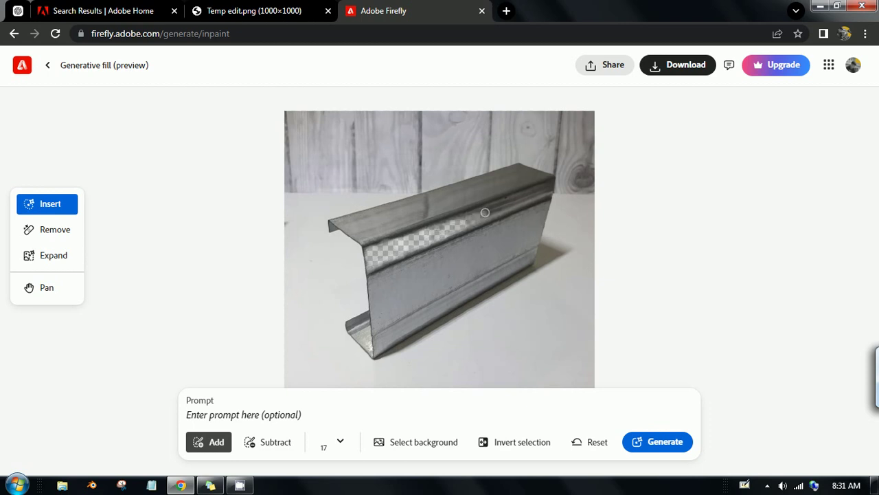
left_click_drag(468, 215, 448, 222)
left_click_drag(475, 218, 498, 210)
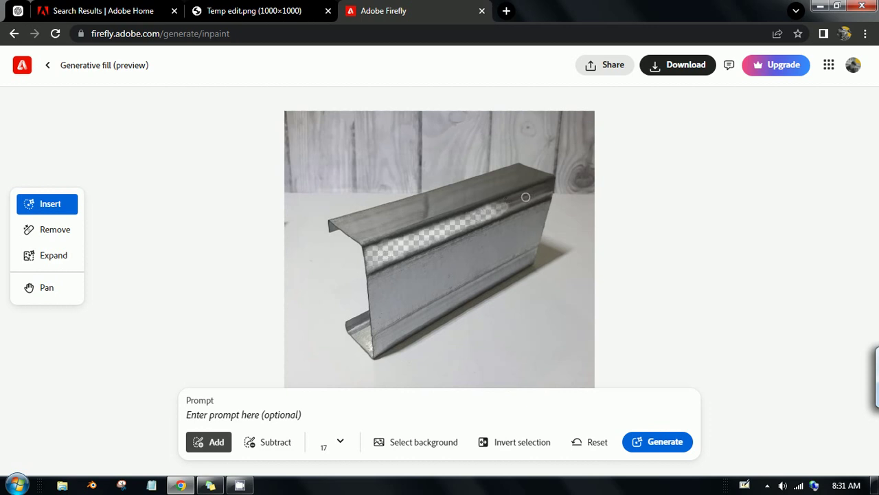
left_click_drag(505, 204, 524, 195)
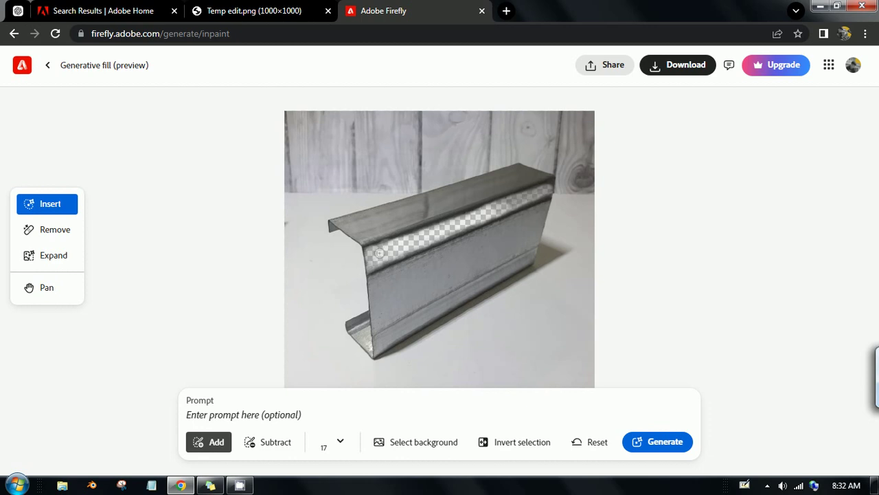
Step: Shrink the brush to 10 px and extend the mask along the beam's top edge
left_click(339, 444)
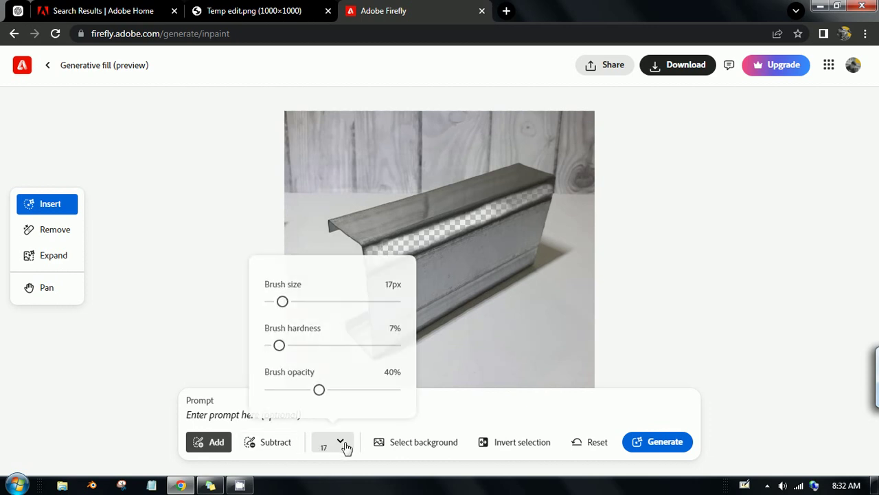
left_click_drag(282, 302, 274, 302)
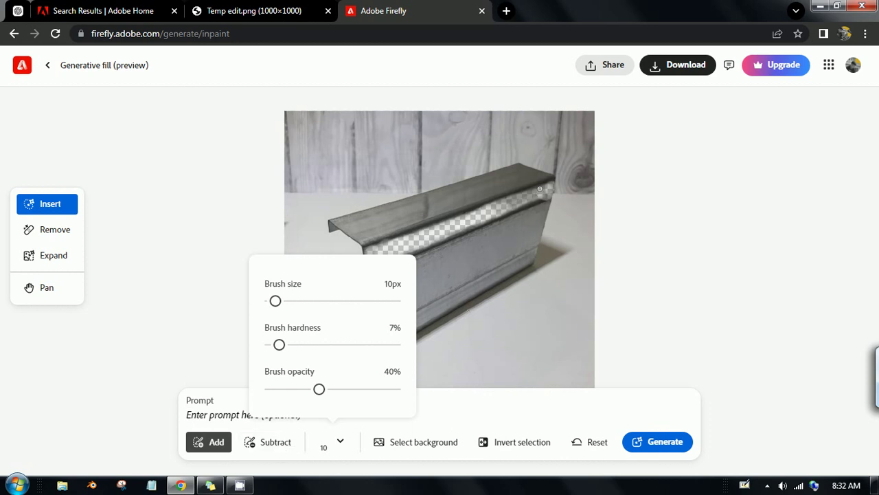
left_click_drag(521, 198, 534, 190)
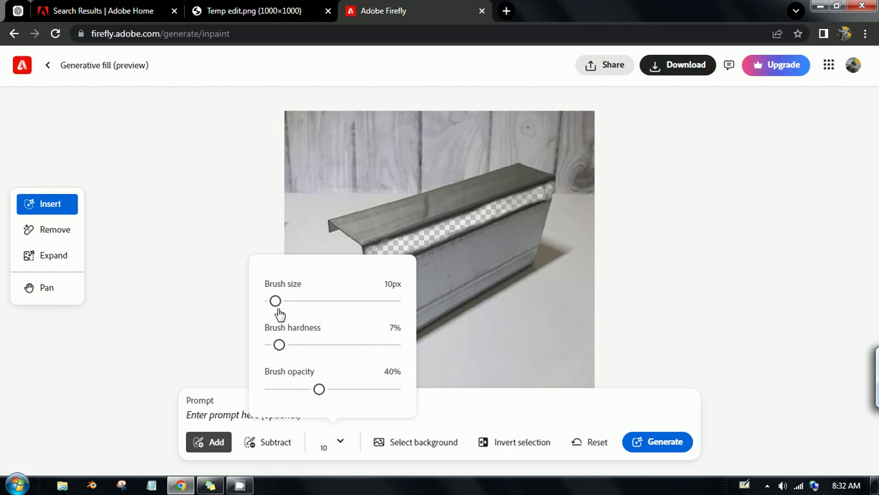
Step: Enlarge the brush and mask the beam's front face down to its lower-left area
left_click_drag(276, 301, 294, 301)
left_click_drag(514, 230, 507, 255)
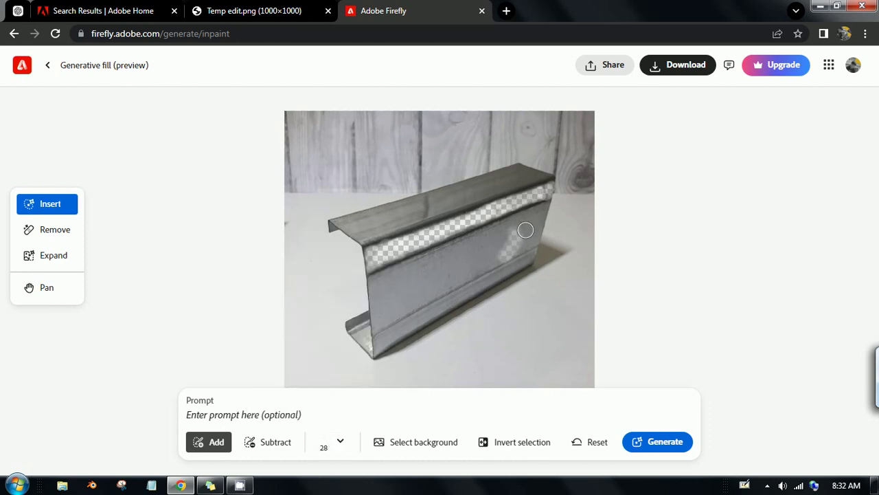
mouse_move(520, 241)
left_mouse_down()
mouse_move(510, 241)
mouse_move(529, 222)
left_mouse_up()
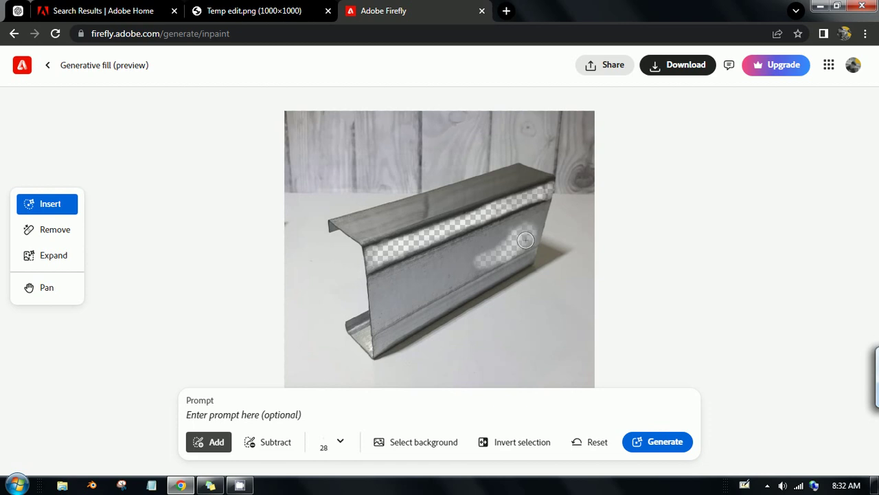
mouse_move(529, 222)
left_mouse_down()
mouse_move(526, 235)
mouse_move(448, 253)
mouse_move(477, 261)
left_mouse_up()
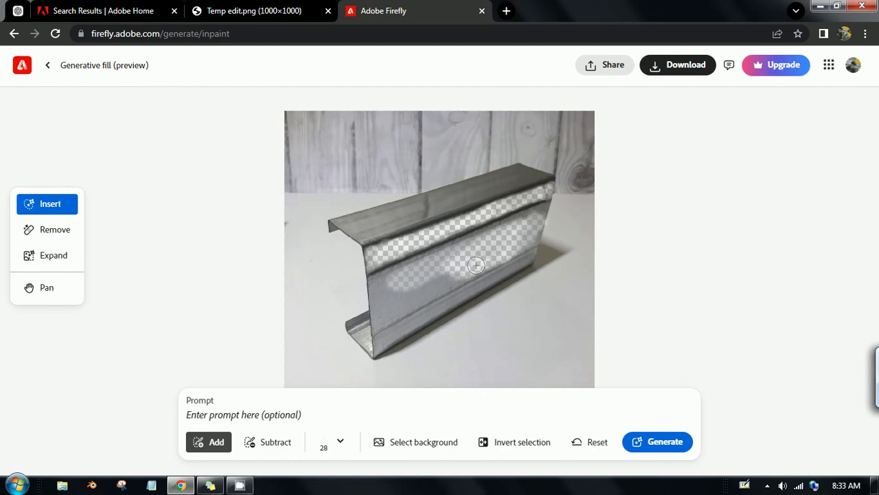
mouse_move(453, 274)
left_mouse_down()
mouse_move(476, 252)
mouse_move(402, 276)
left_mouse_up()
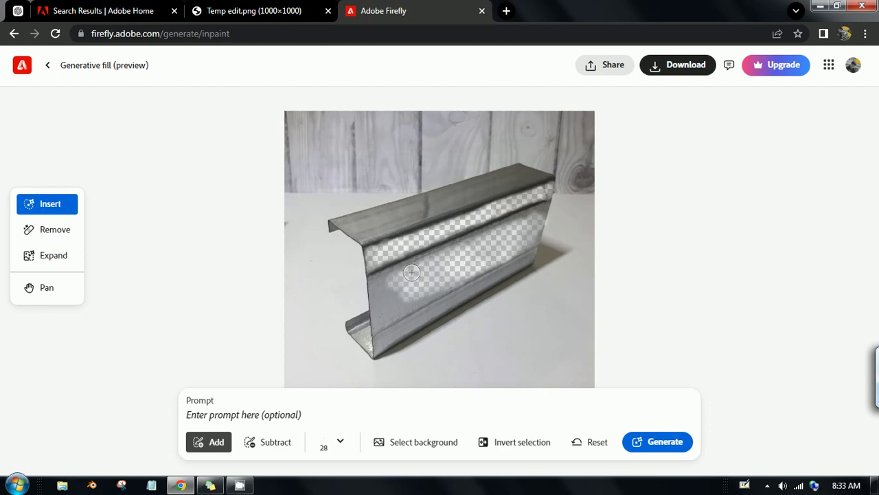
mouse_move(403, 277)
left_mouse_down()
mouse_move(381, 279)
mouse_move(404, 301)
mouse_move(430, 292)
mouse_move(398, 281)
mouse_move(387, 293)
mouse_move(391, 278)
mouse_move(378, 289)
mouse_move(386, 302)
mouse_move(502, 254)
mouse_move(495, 235)
mouse_move(411, 271)
left_mouse_up()
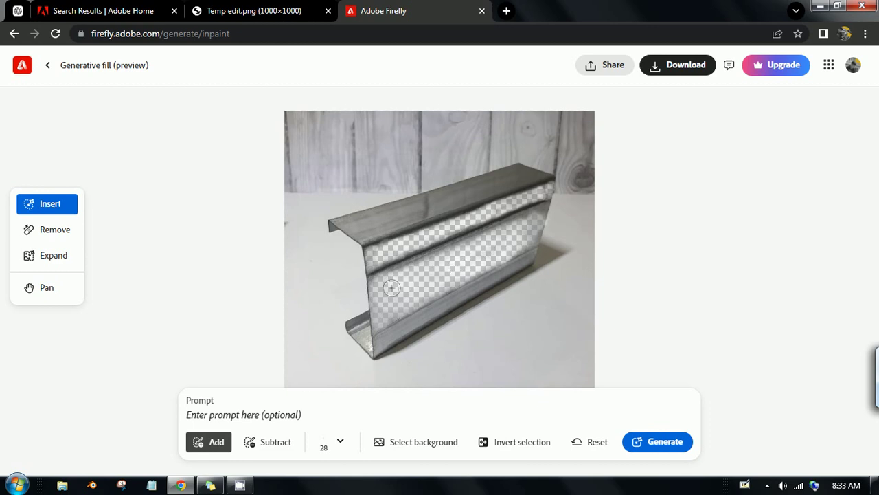
Step: Resize the masking brush from 7 px to 16 px and close the brush settings
left_click(338, 444)
left_click_drag(293, 300, 272, 301)
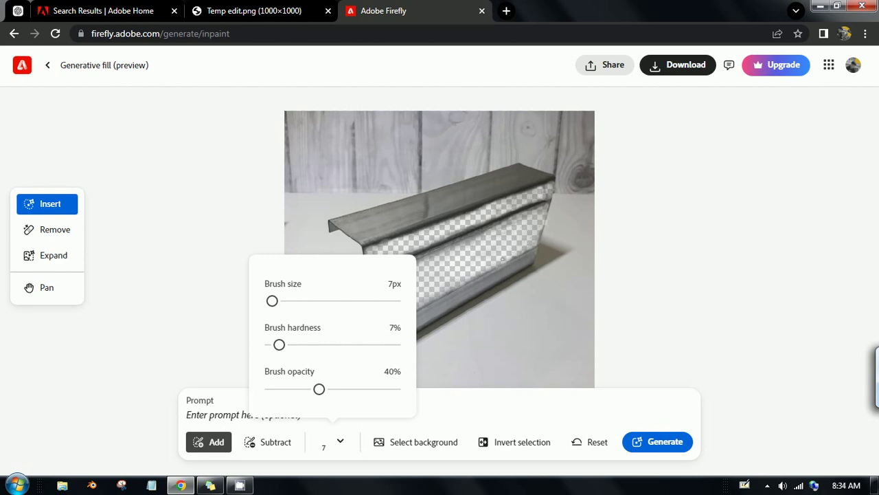
left_click_drag(272, 302, 281, 301)
left_click(347, 448)
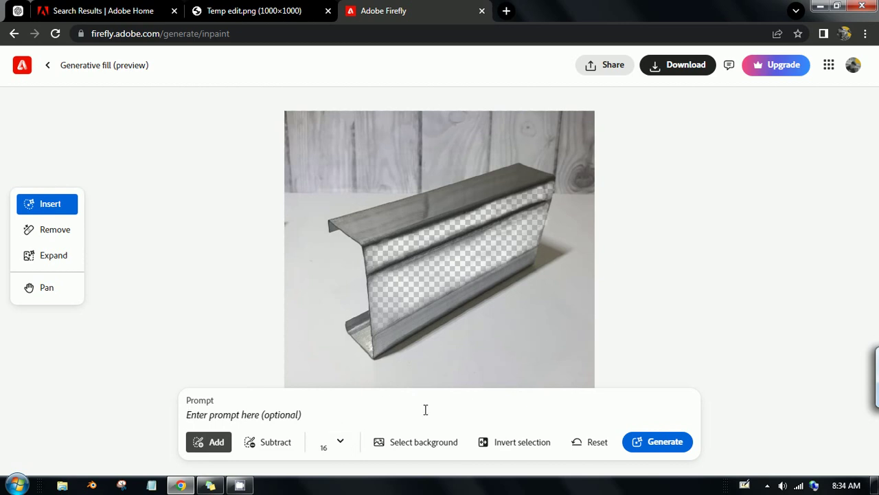
Step: Paste the polished, reflective-finish prompt, remove the extra space, and generate the fill
type("making it polished  surface and shiny with a smooth, reflective finish surface.")
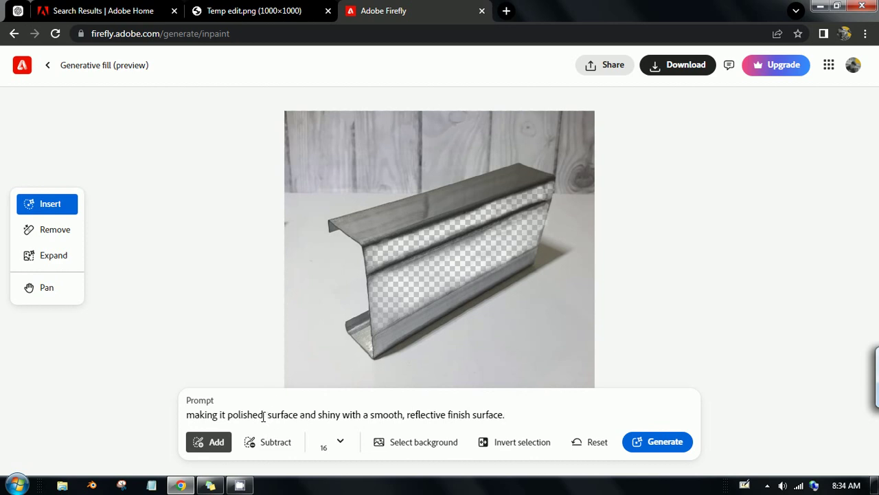
key("BackSpace")
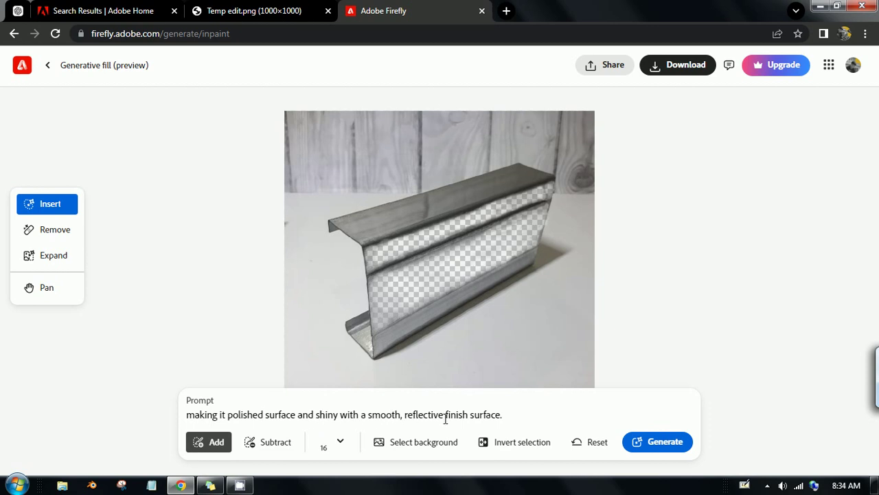
left_click(661, 443)
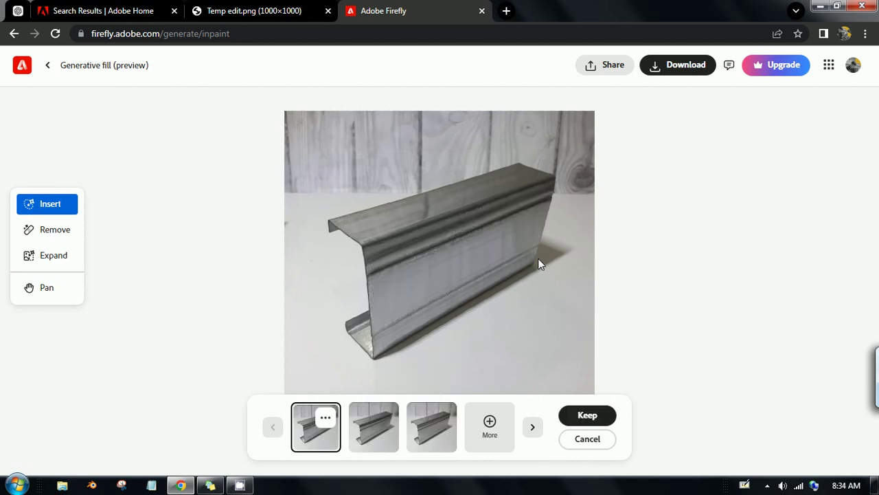
Step: Compare the polished-surface variations, generate a fresh set, and preview its third result
left_click(373, 430)
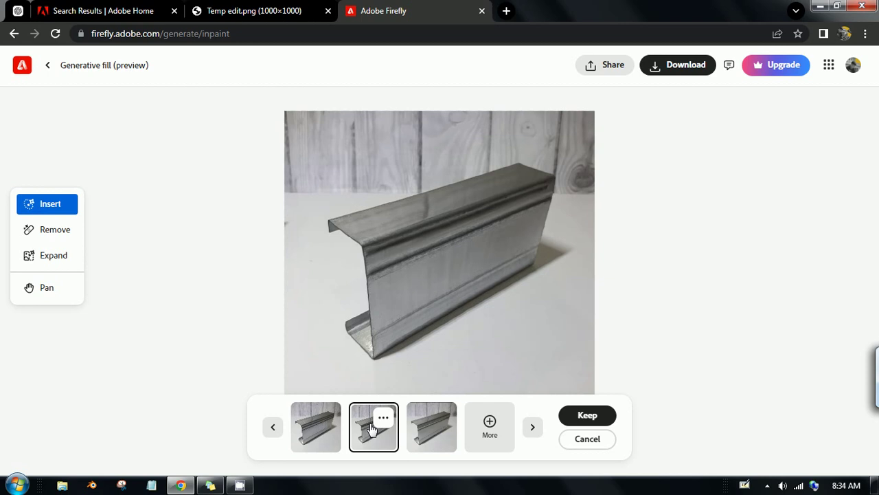
left_click(443, 437)
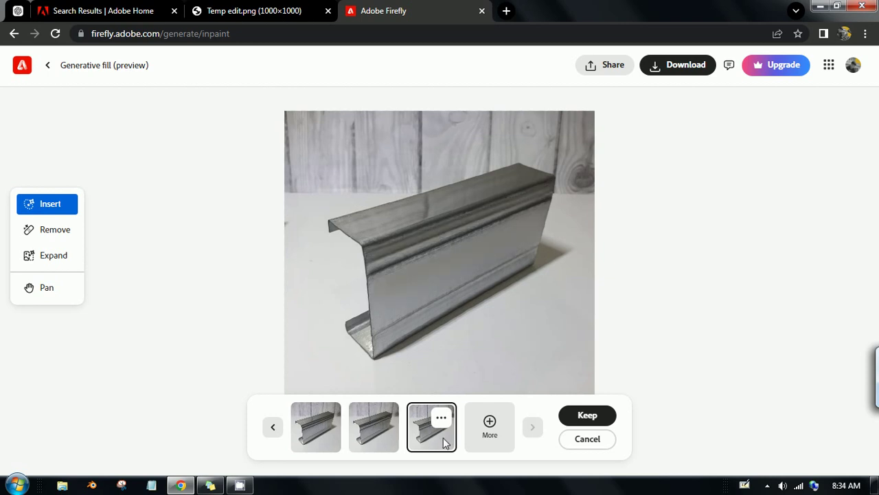
left_click(385, 433)
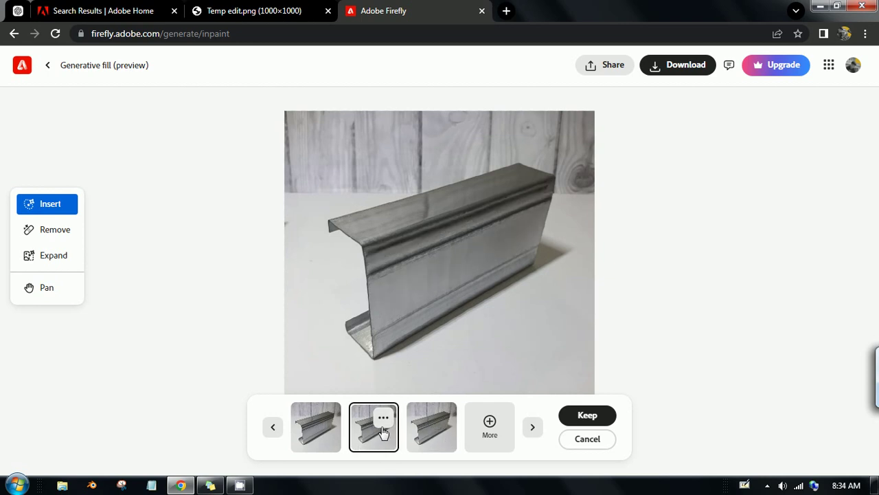
left_click(426, 437)
left_click(500, 426)
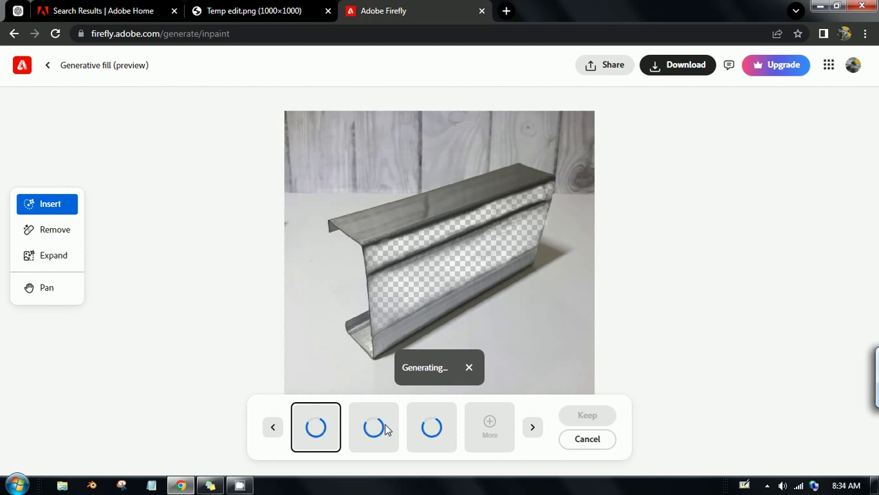
left_click(385, 433)
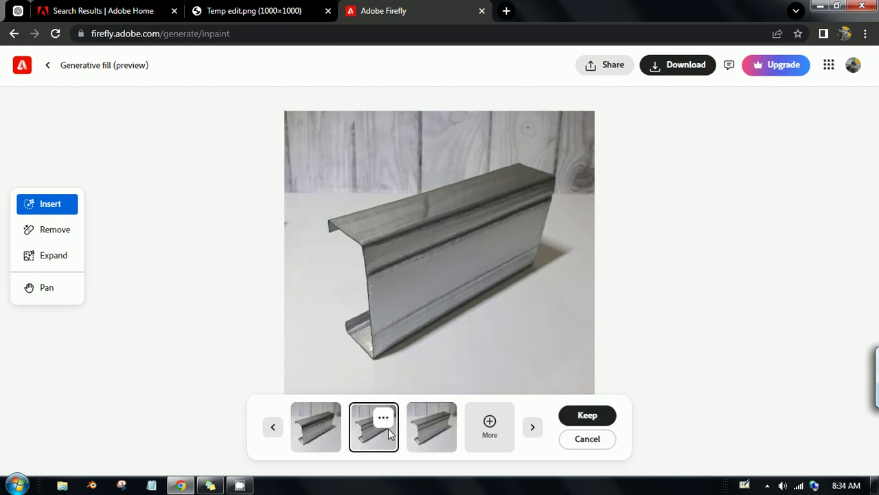
left_click(450, 431)
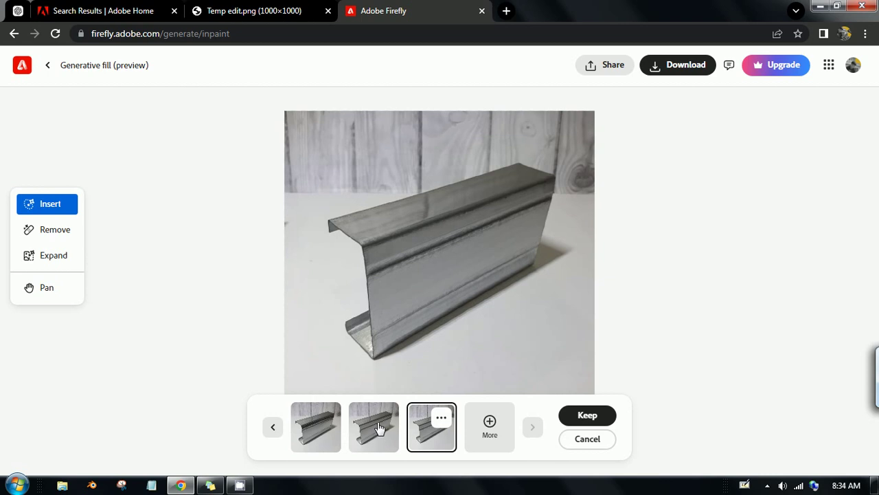
Step: Keep the chosen polished variation and paint a mask strip along the beam's lower front edge
left_click(587, 416)
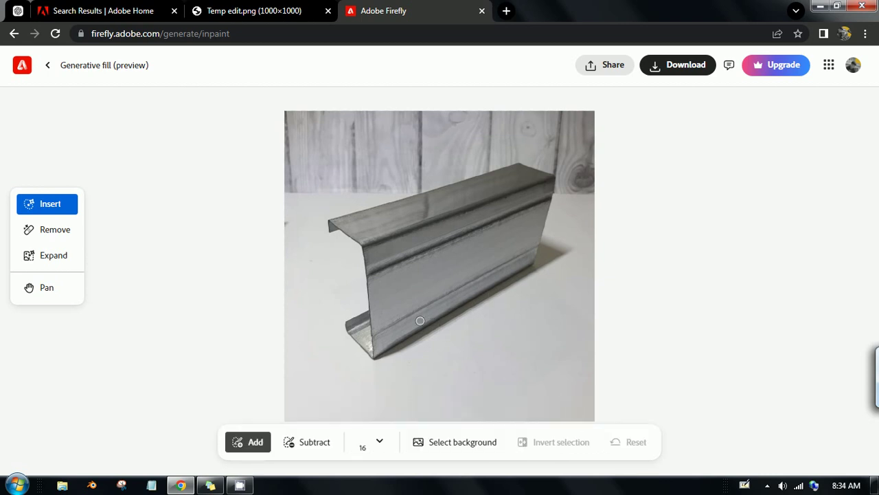
left_click(387, 347)
left_click(585, 444)
mouse_move(417, 321)
left_mouse_down()
mouse_move(390, 337)
mouse_move(514, 266)
mouse_move(501, 272)
left_mouse_up()
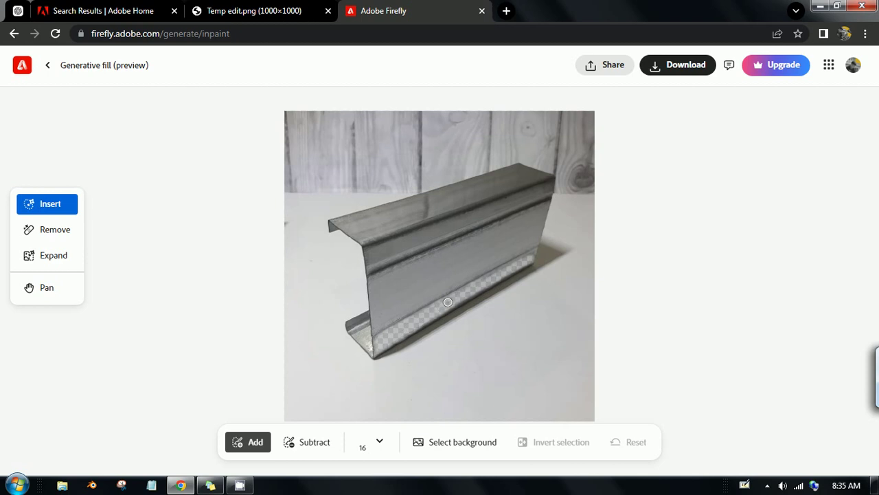
left_click_drag(469, 289, 567, 252)
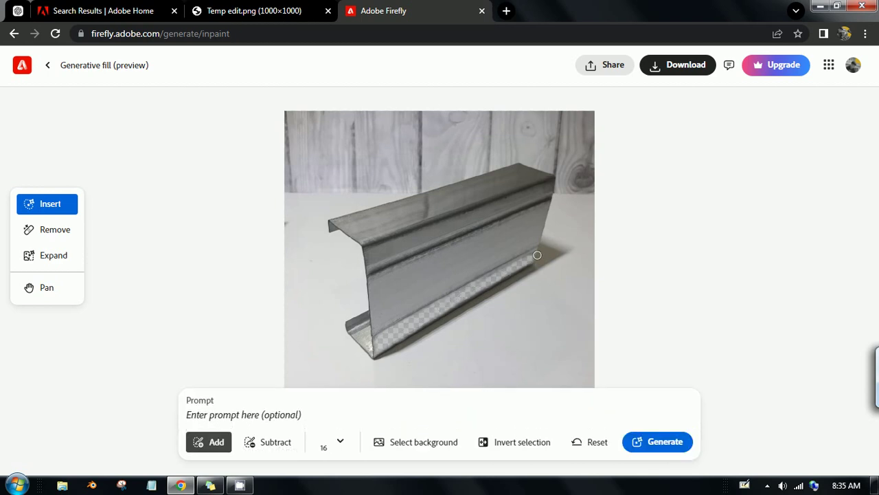
Step: Paste the polished-surface description into the prompt and generate fills for the lower edge
right_click(339, 420)
left_click(388, 316)
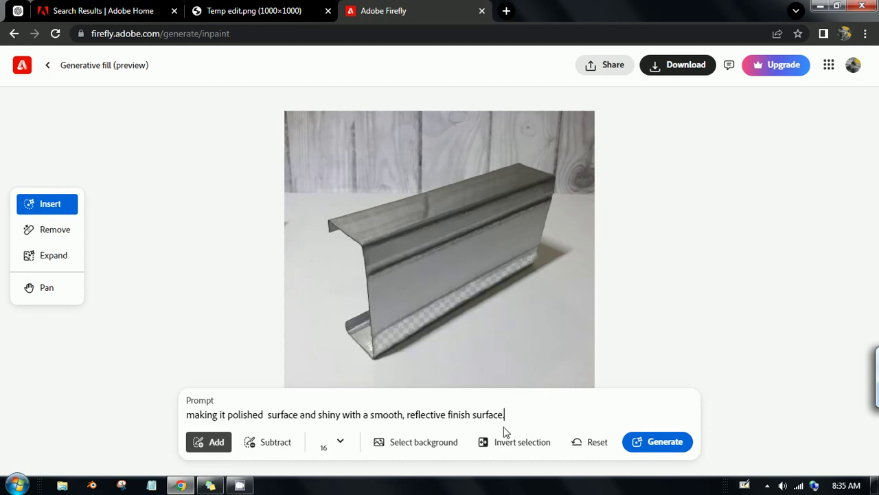
left_click(665, 443)
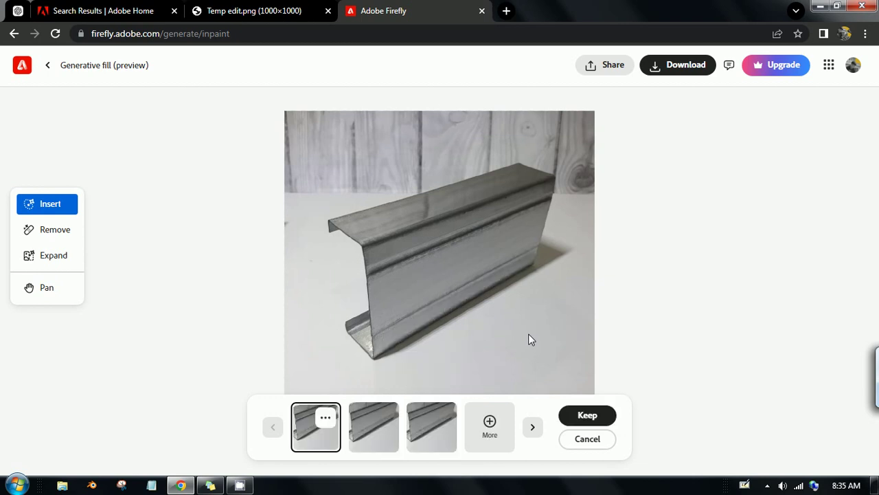
Step: Compare the three lower-edge fill variations, settling on the third
left_click(370, 443)
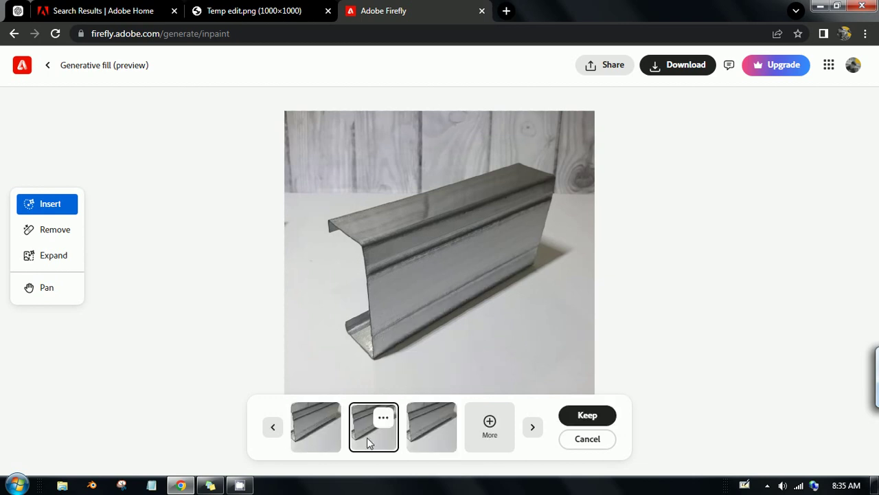
left_click(442, 443)
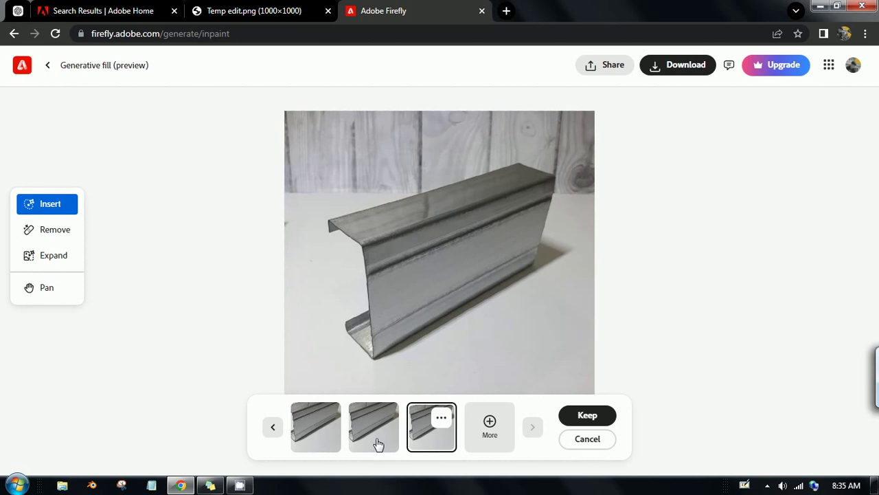
left_click(378, 445)
left_click(430, 444)
left_click(315, 446)
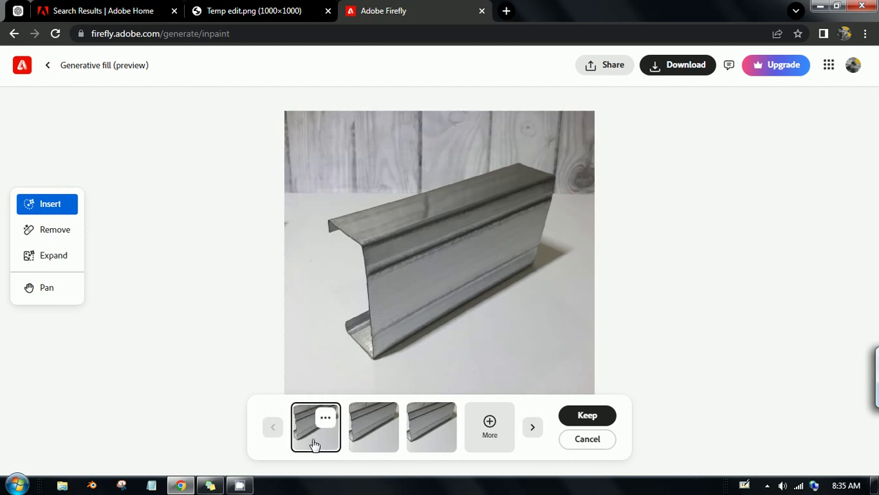
left_click(386, 441)
left_click(433, 434)
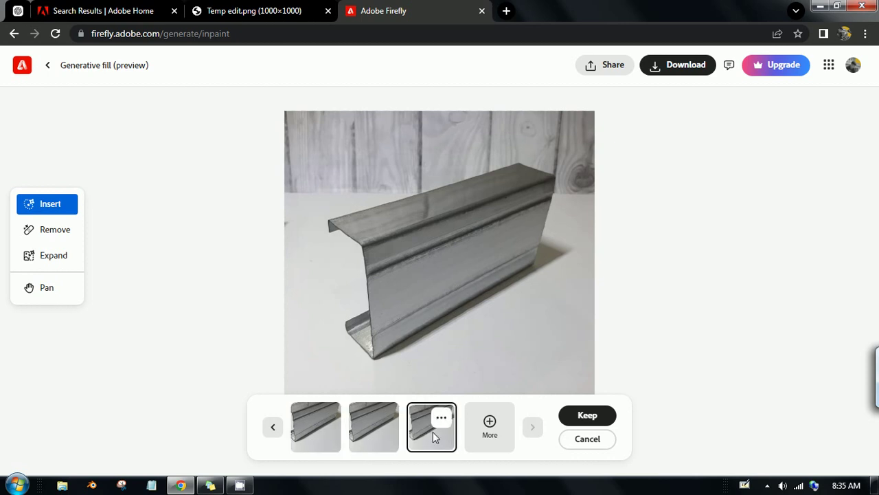
Step: Generate more lower-edge variations, compare all three, and keep the second one
left_click(488, 432)
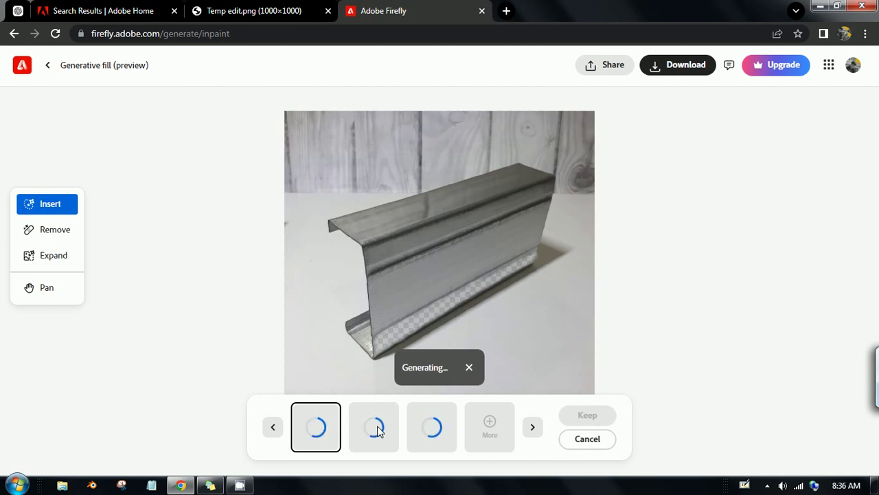
left_click(379, 430)
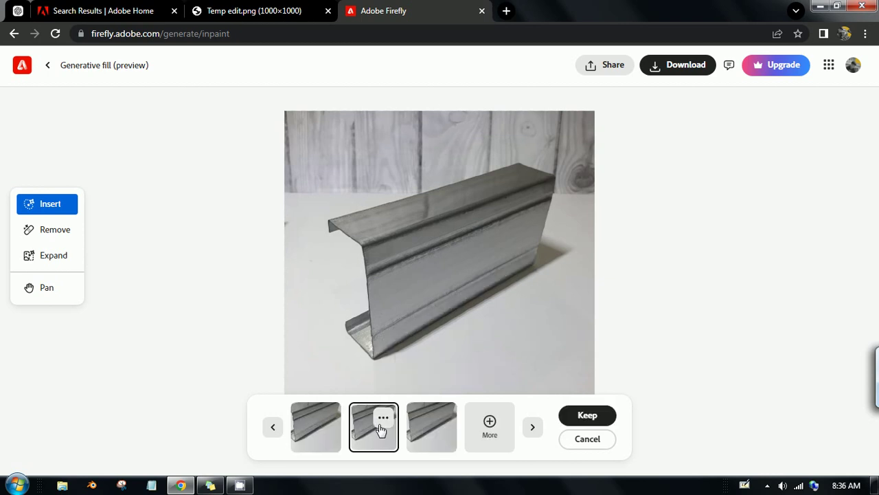
left_click(431, 429)
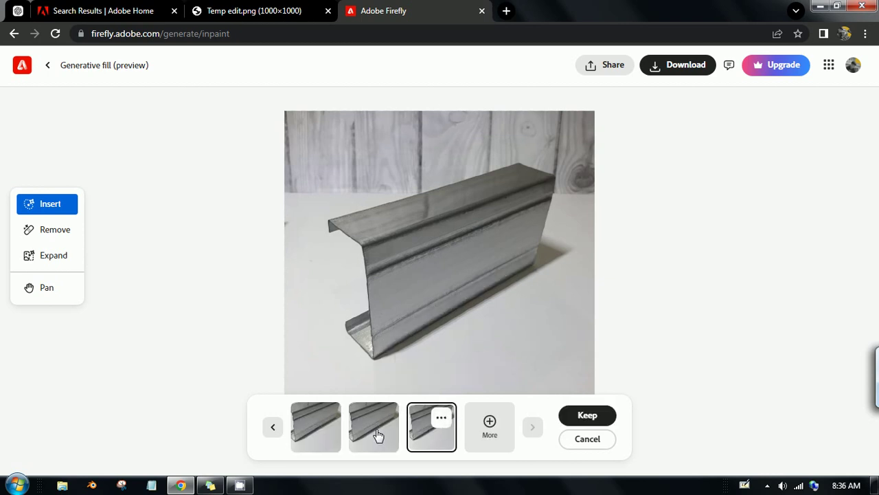
left_click(379, 434)
left_click(429, 437)
left_click(310, 443)
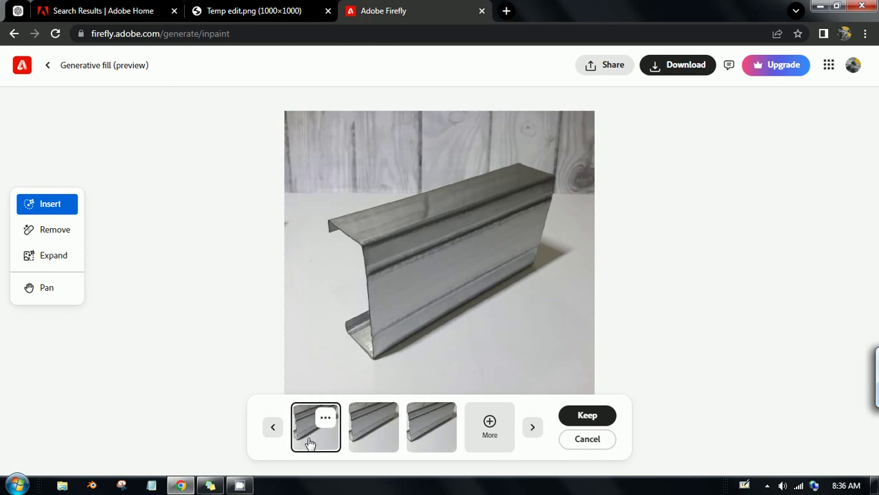
left_click(375, 443)
left_click(426, 440)
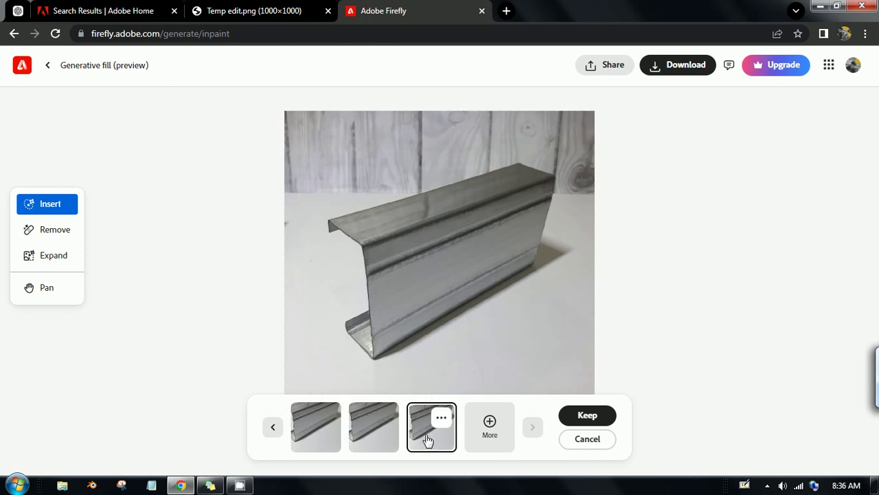
left_click(367, 440)
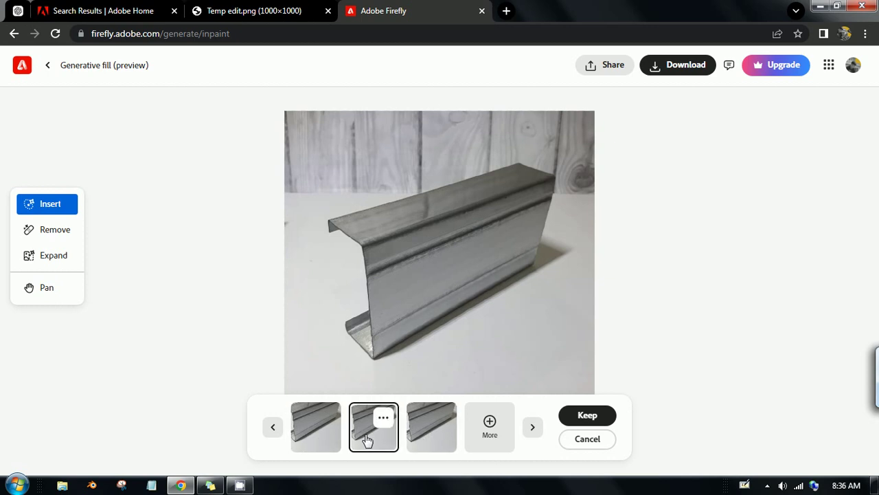
left_click(587, 415)
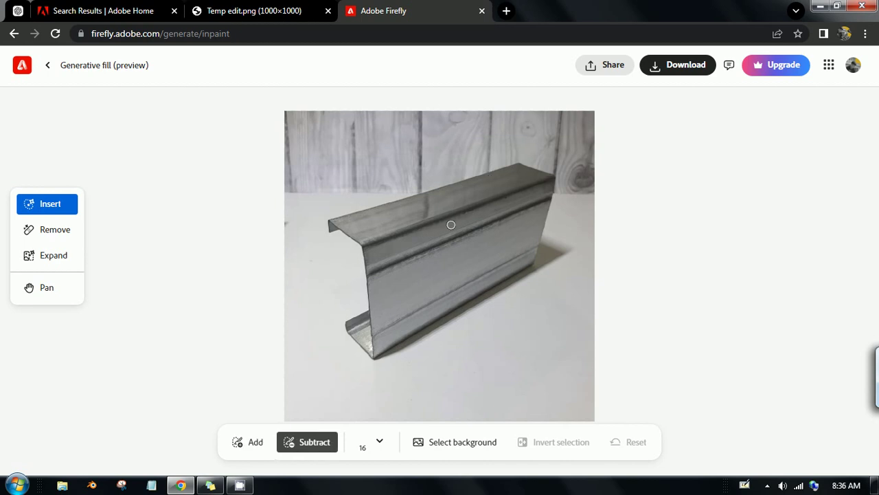
Step: Use Select background to automatically mask the backdrop behind the steel channel
scroll(447, 222, "up", 1)
scroll(453, 226, "down", 3)
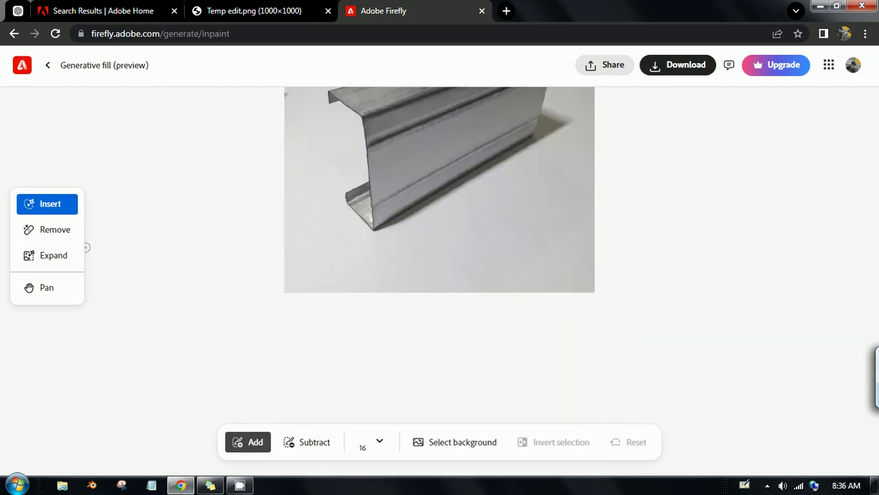
scroll(471, 249, "up", 2)
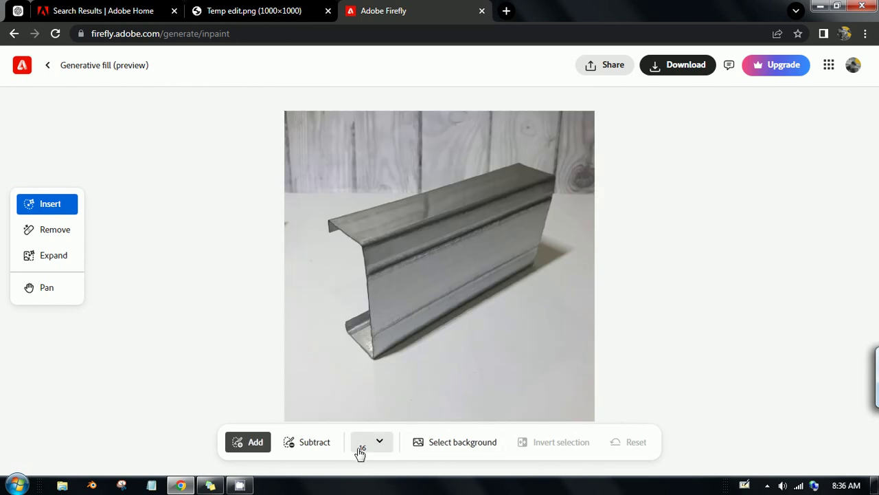
left_click(463, 443)
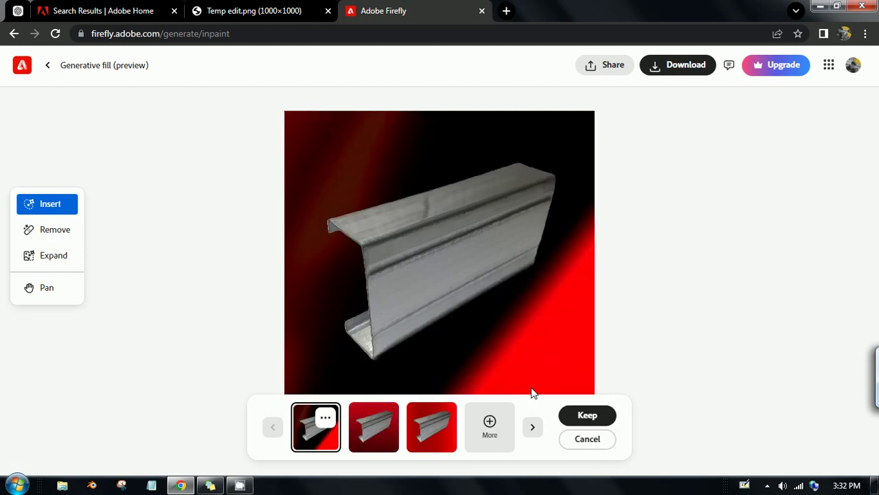
Step: Compare the all-red and red-gradient background fills, then request two more sets of variations
left_click(444, 424)
left_click(357, 442)
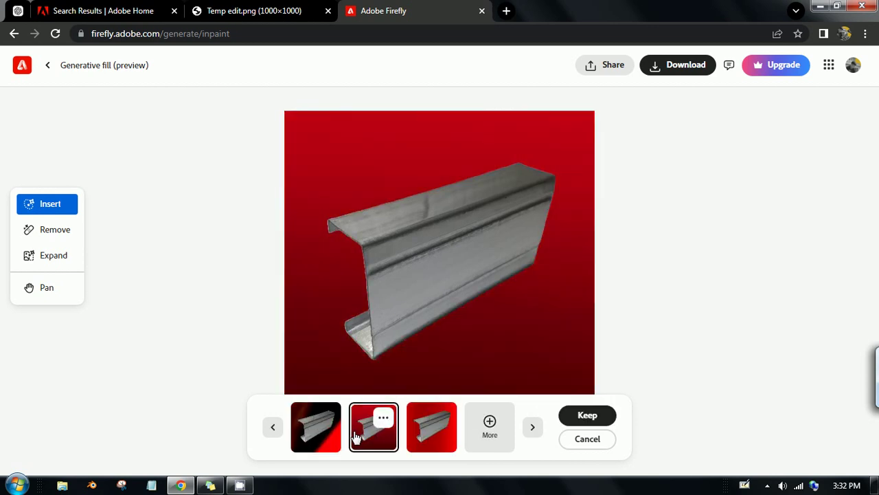
left_click(489, 429)
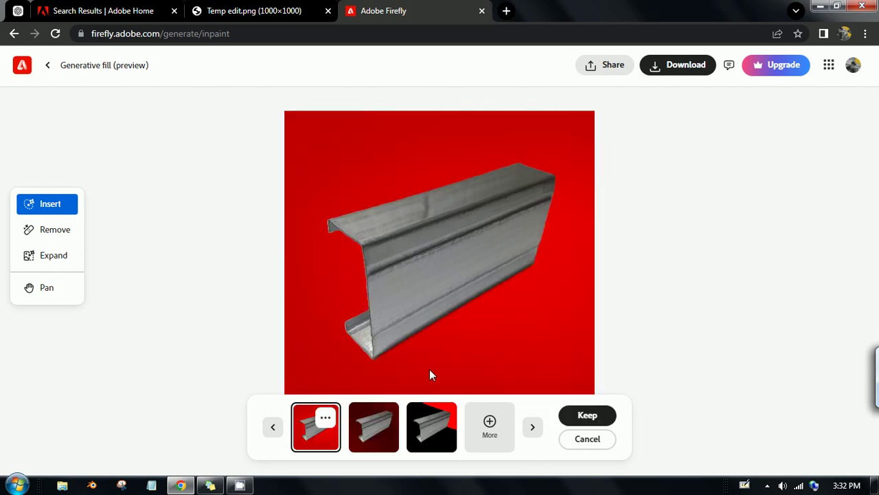
left_click(370, 440)
left_click(425, 431)
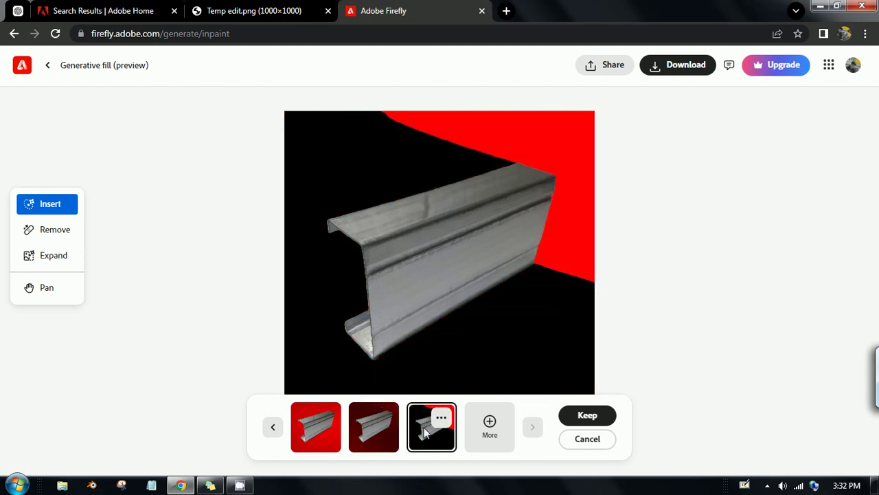
left_click(308, 433)
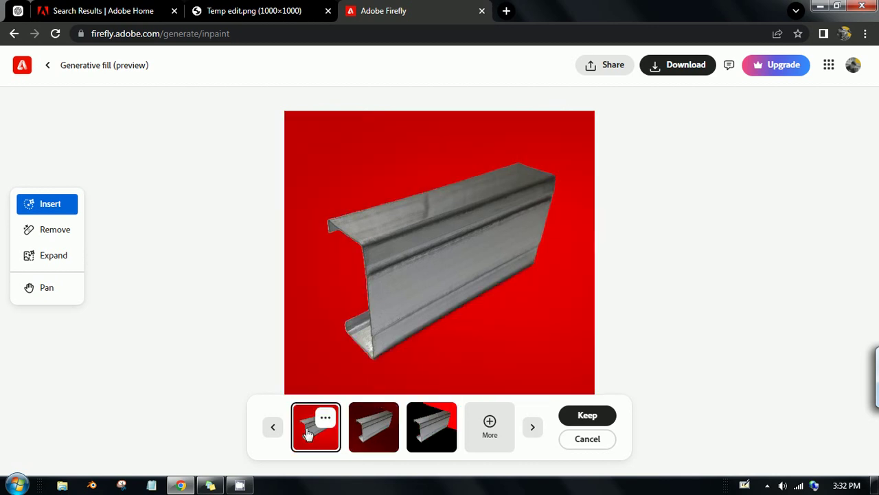
left_click(487, 431)
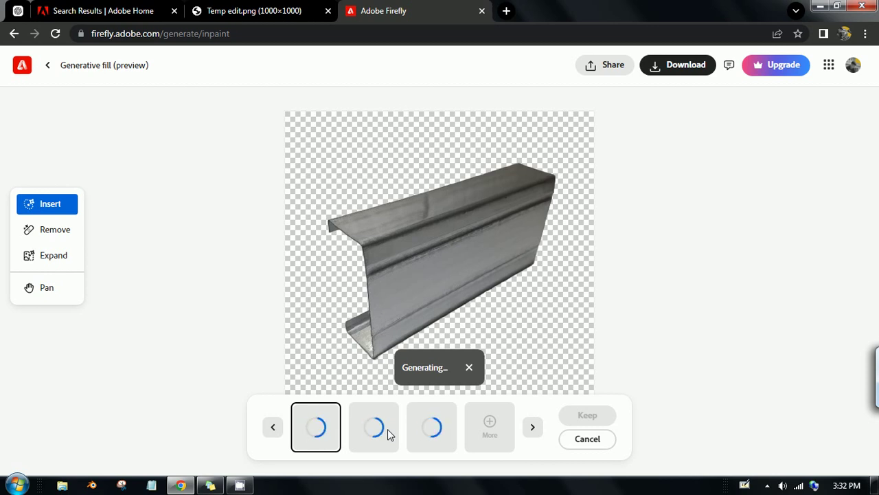
Step: Browse the red background sets, select the flat solid red version, and keep it to download
left_click(387, 430)
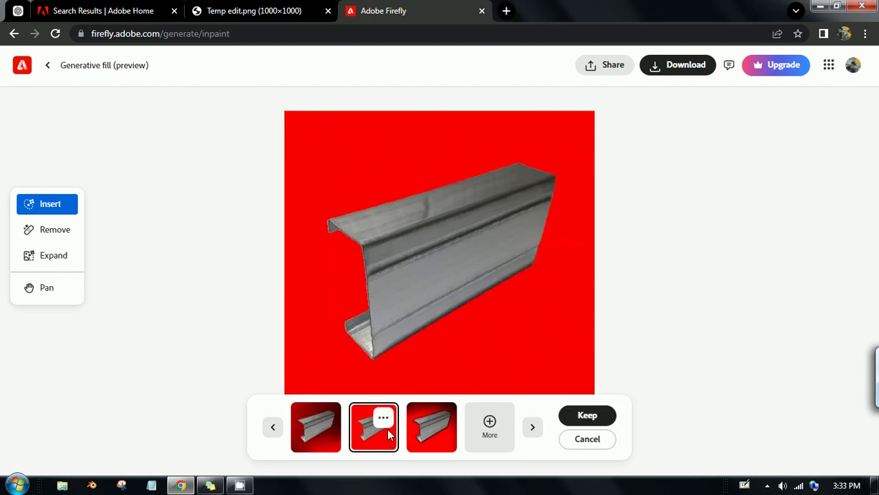
left_click(430, 439)
left_click(371, 447)
left_click(275, 429)
left_click(274, 429)
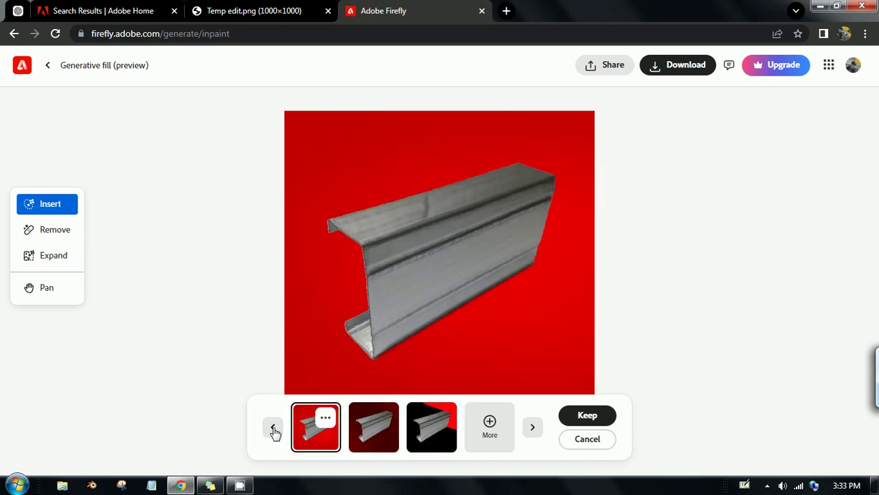
left_click(274, 429)
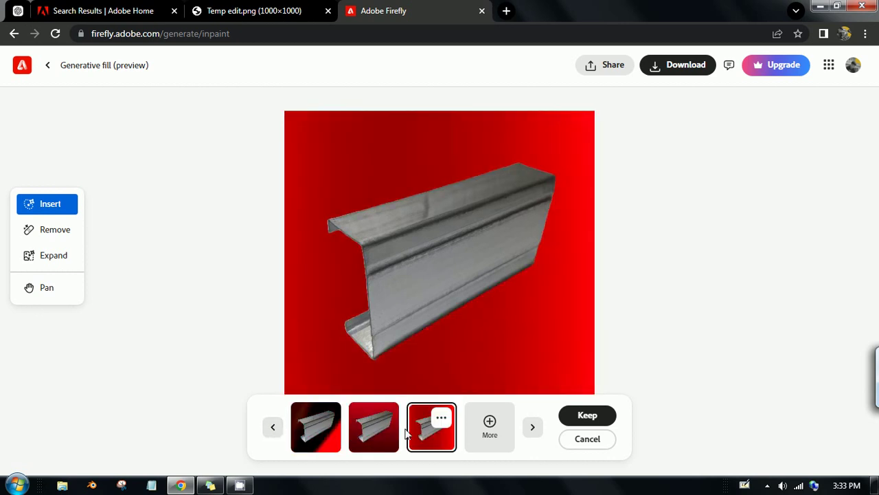
left_click(535, 428)
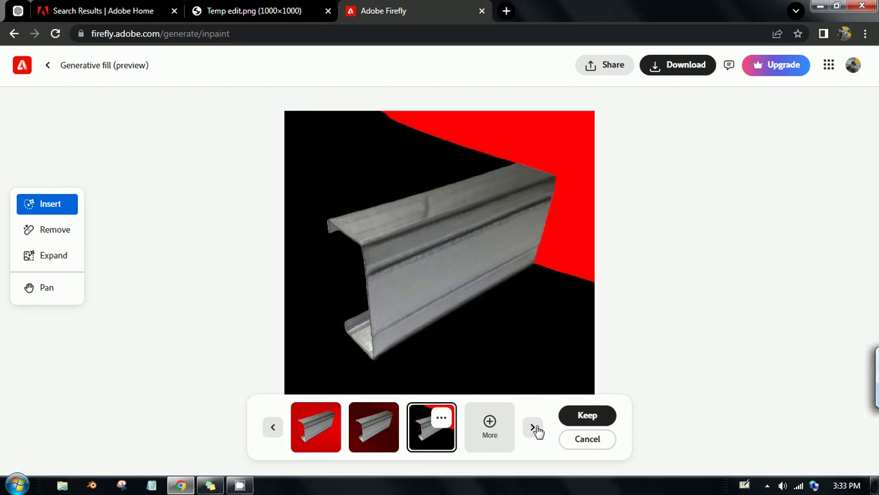
left_click(535, 428)
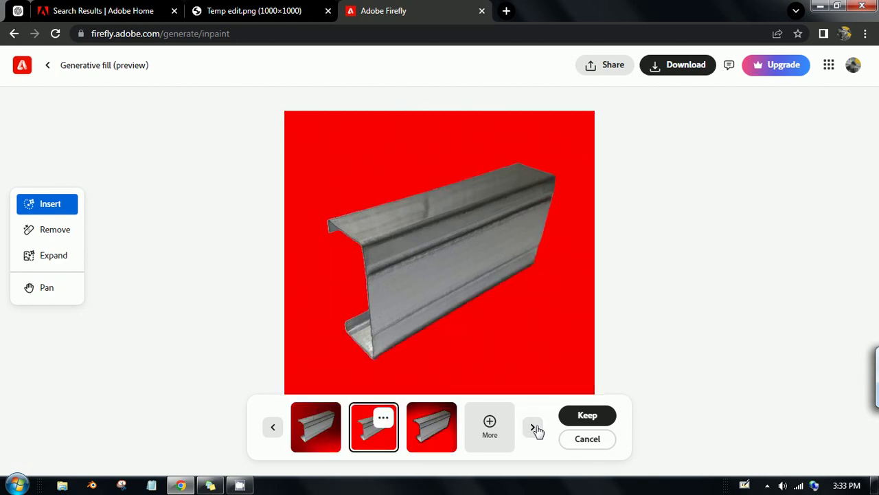
left_click(535, 428)
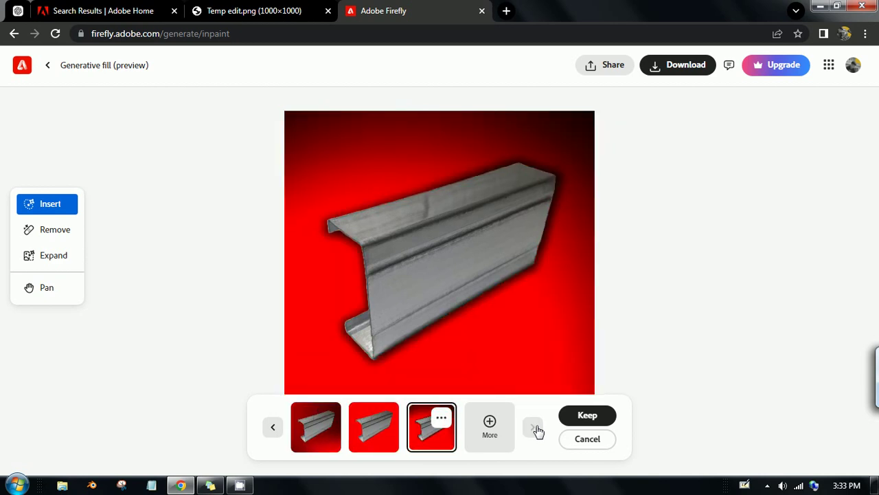
left_click(272, 428)
left_click(599, 417)
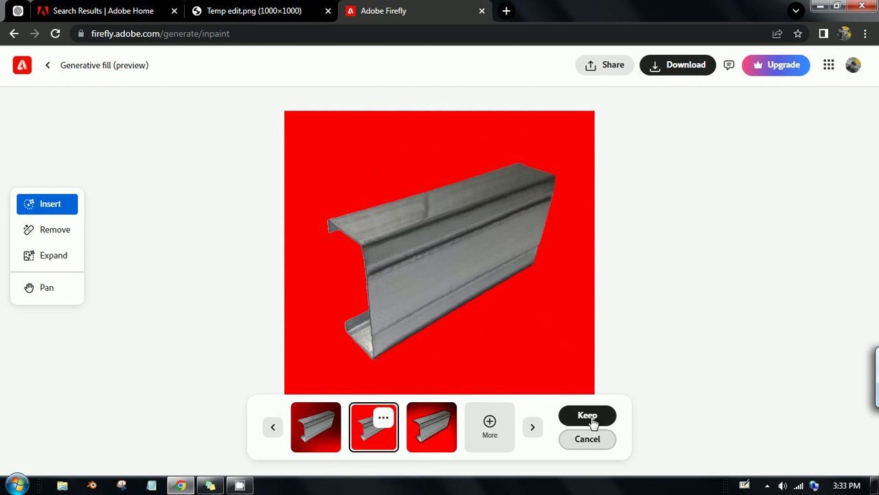
Step: Dismiss the Adobe Express offer and open the downloaded PNG from Chrome's download bar
scroll(524, 407, "down", 1)
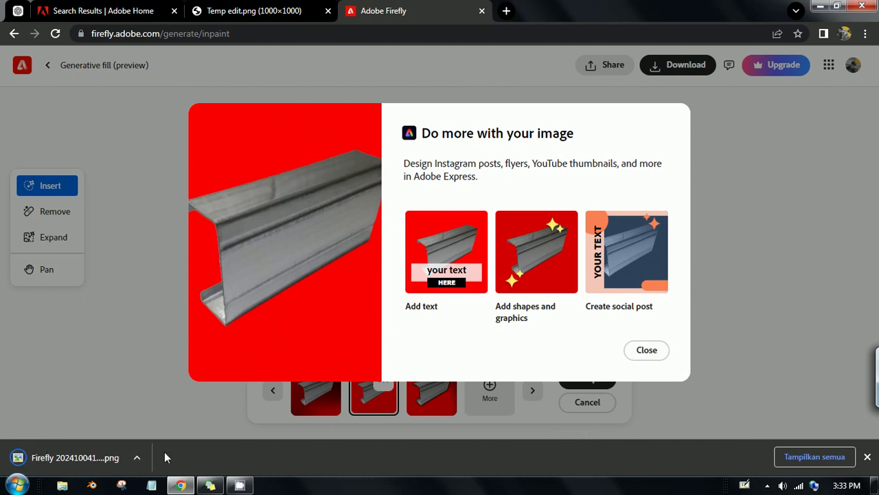
left_click(645, 350)
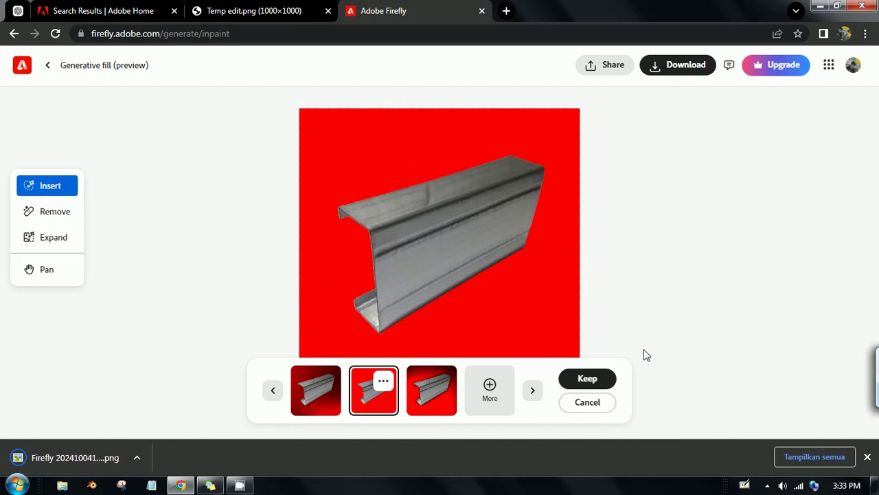
left_click(136, 463)
left_click(106, 377)
left_click(136, 463)
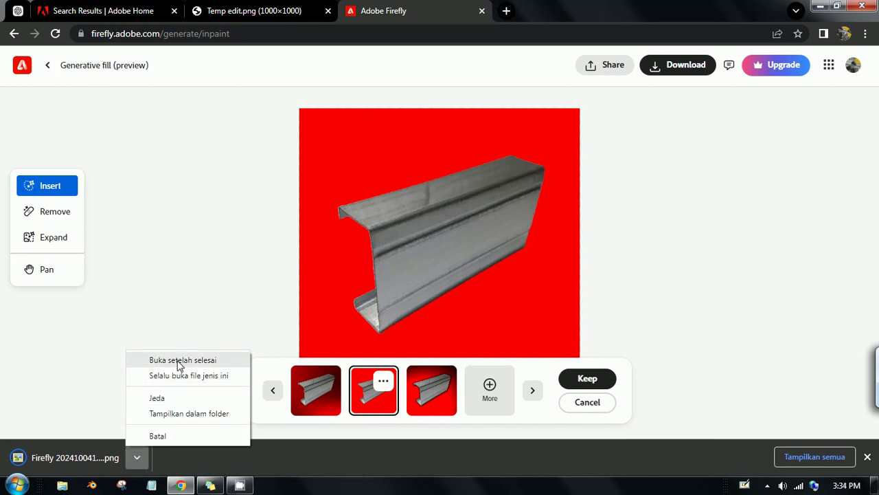
left_click(76, 429)
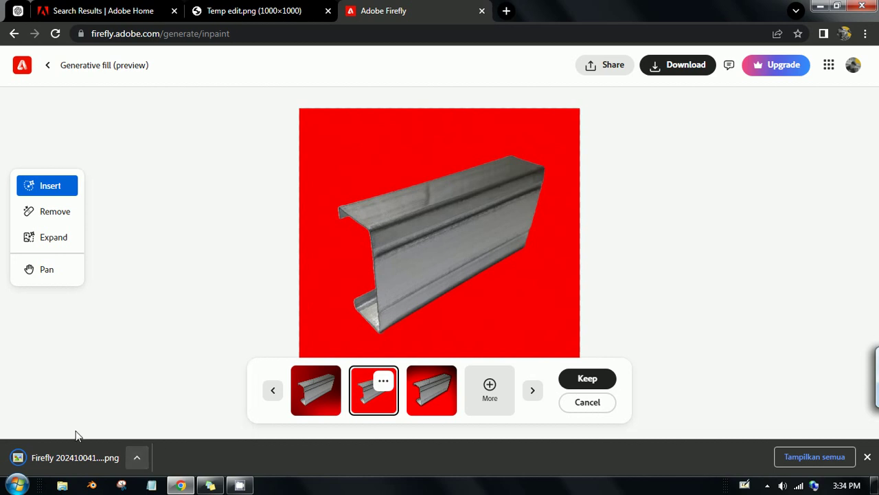
left_click(113, 460)
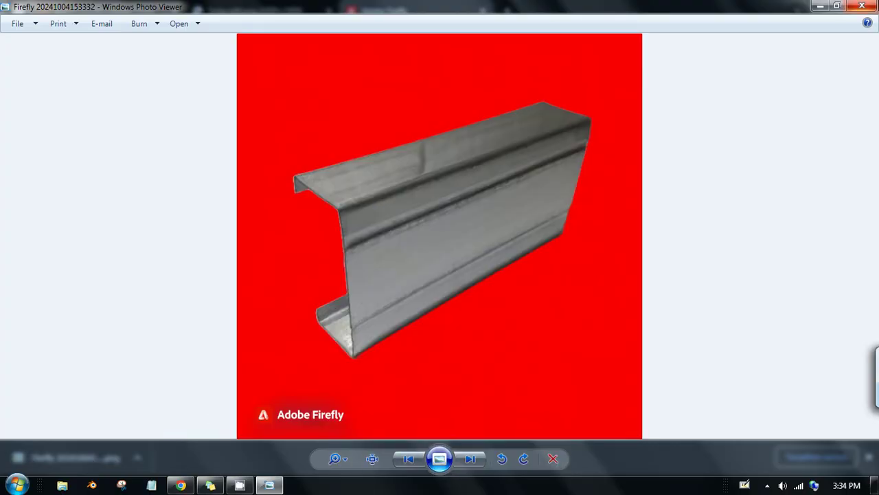
Step: Zoom in and out on the red-background channel image, then close Windows Photo Viewer
scroll(453, 189, "up", 1)
scroll(449, 183, "up", 2)
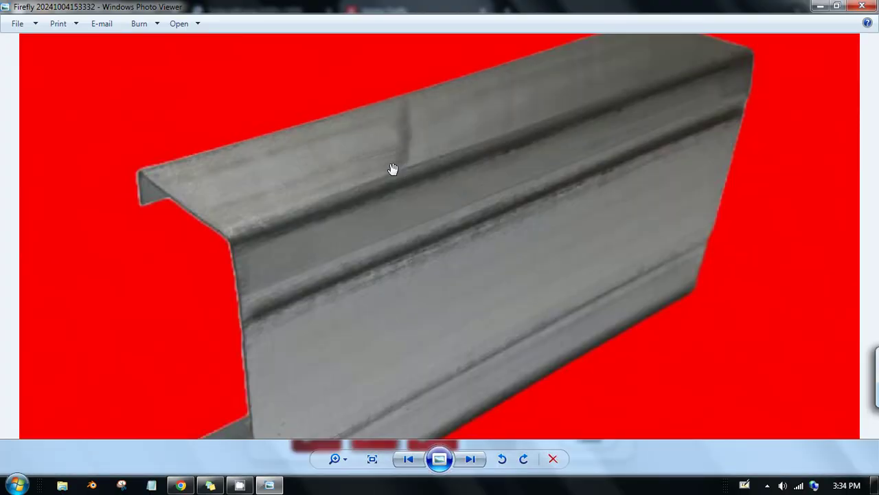
scroll(485, 216, "up", 1)
scroll(449, 171, "up", 1)
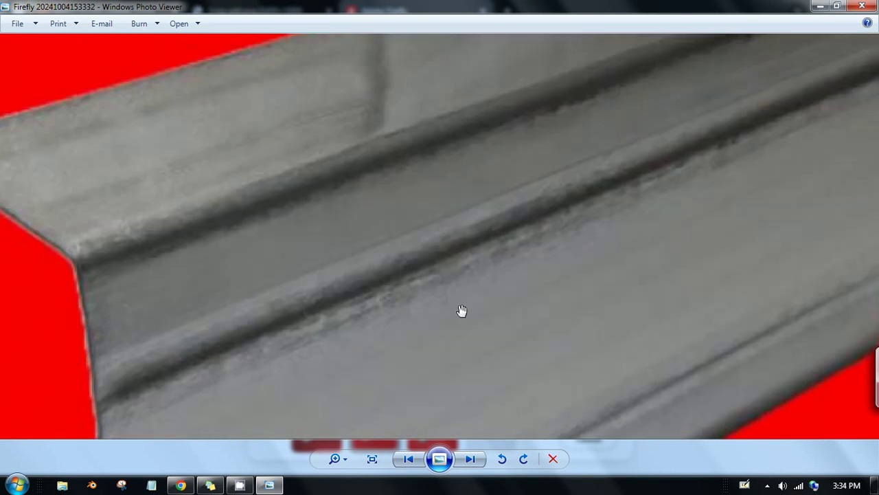
scroll(461, 310, "down", 1)
scroll(440, 247, "down", 1)
scroll(552, 230, "down", 1)
scroll(549, 229, "down", 1)
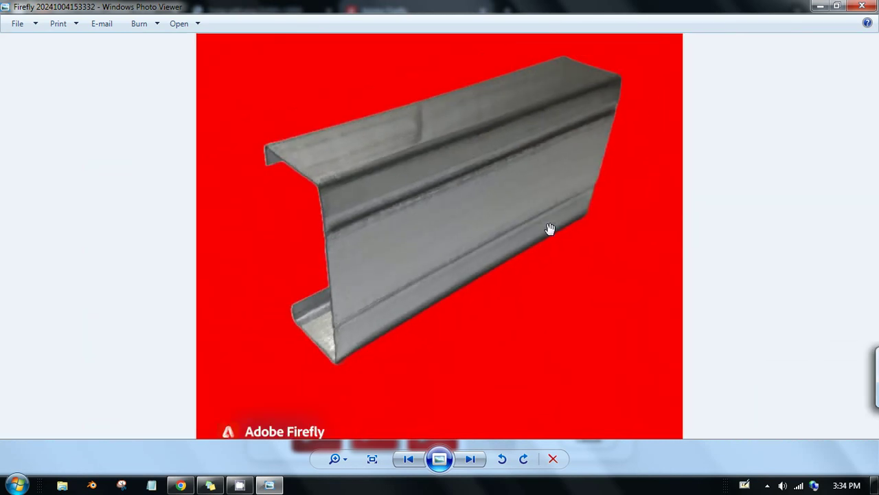
scroll(550, 229, "down", 1)
left_click(862, 7)
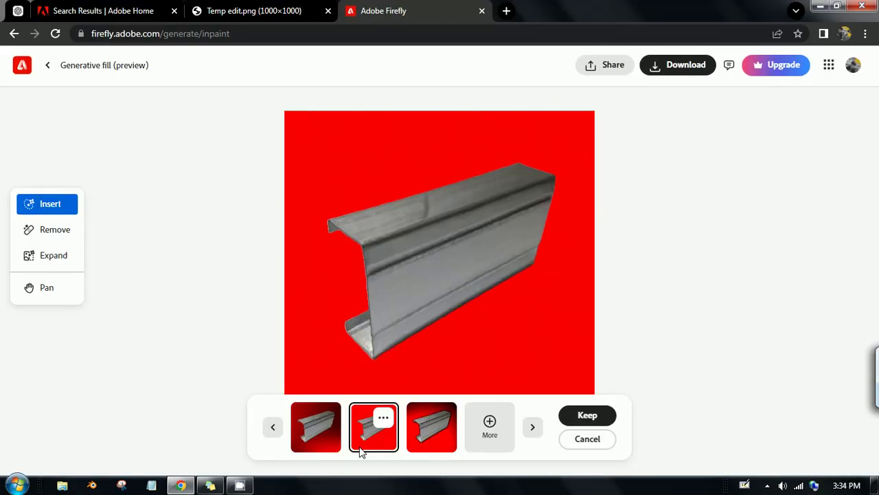